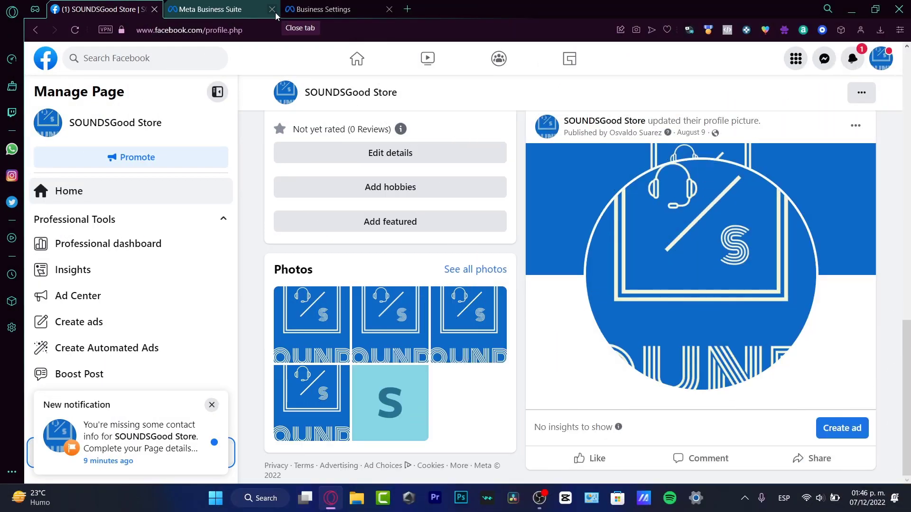
Close the Meta Business Suite and Business Settings tabs, keeping only the personal profile page
{"action": "left_click", "coordinate": [273, 10]}
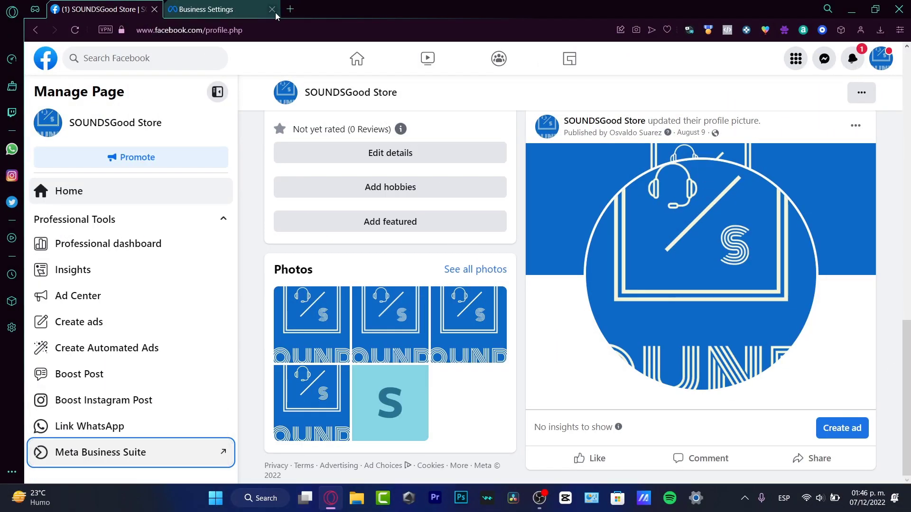
{"action": "left_click", "coordinate": [273, 10]}
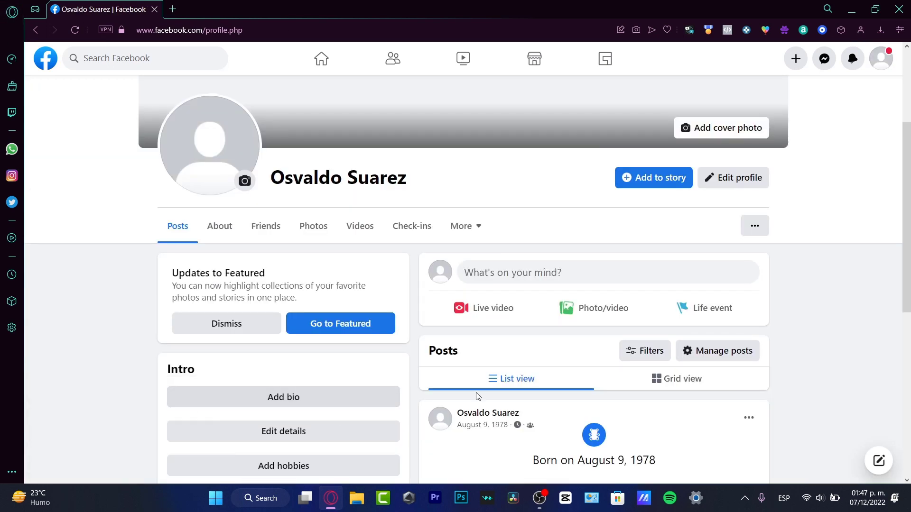
{"action": "scroll", "coordinate": [776, 280], "scroll_direction": "down", "scroll_amount": 3}
{"action": "scroll", "coordinate": [776, 282], "scroll_direction": "up", "scroll_amount": 6}
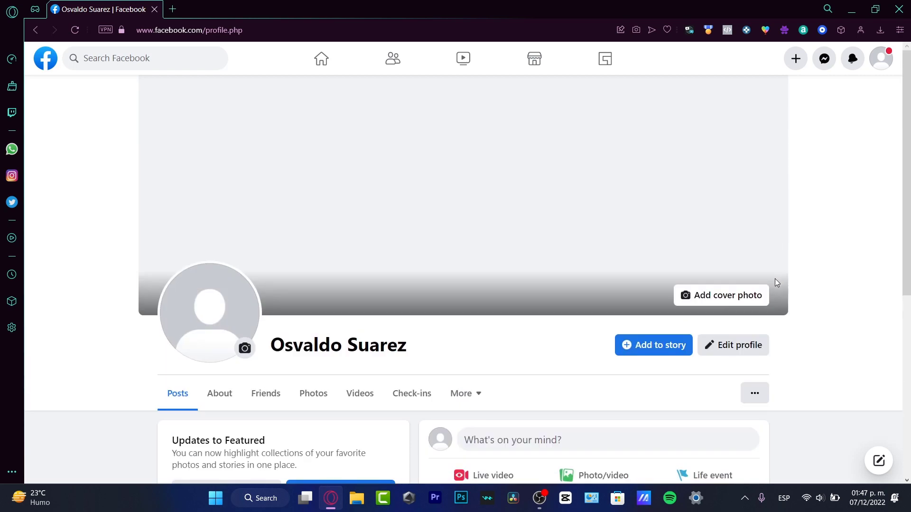
{"action": "scroll", "coordinate": [776, 283], "scroll_direction": "down", "scroll_amount": 6}
{"action": "scroll", "coordinate": [776, 290], "scroll_direction": "up", "scroll_amount": 6}
From Home's Pages list, view SOUNDSGood Store and switch to acting as that Page
{"action": "left_click", "coordinate": [341, 69]}
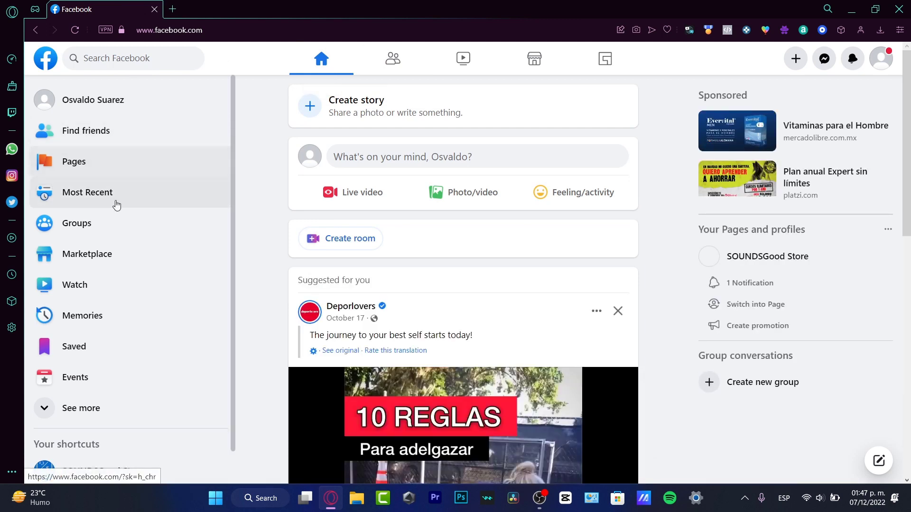
{"action": "left_click", "coordinate": [84, 166]}
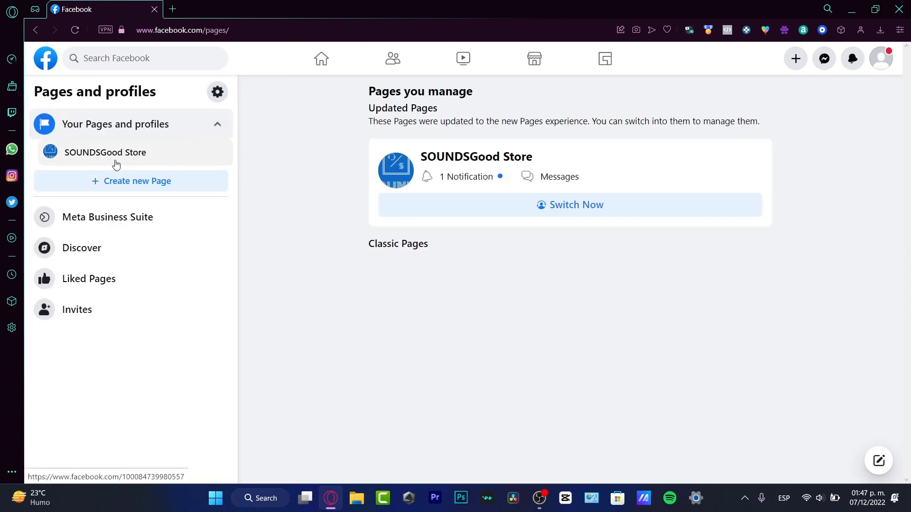
{"action": "left_click", "coordinate": [475, 155]}
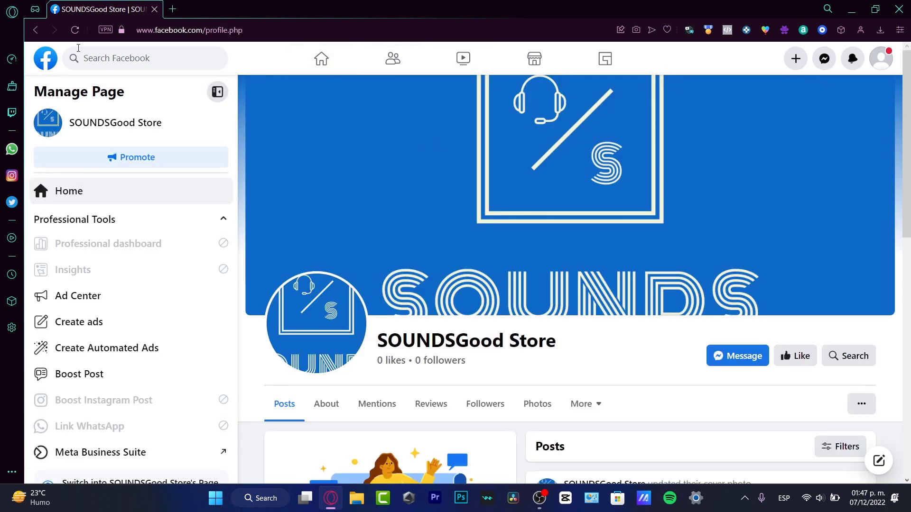
{"action": "left_click", "coordinate": [37, 30]}
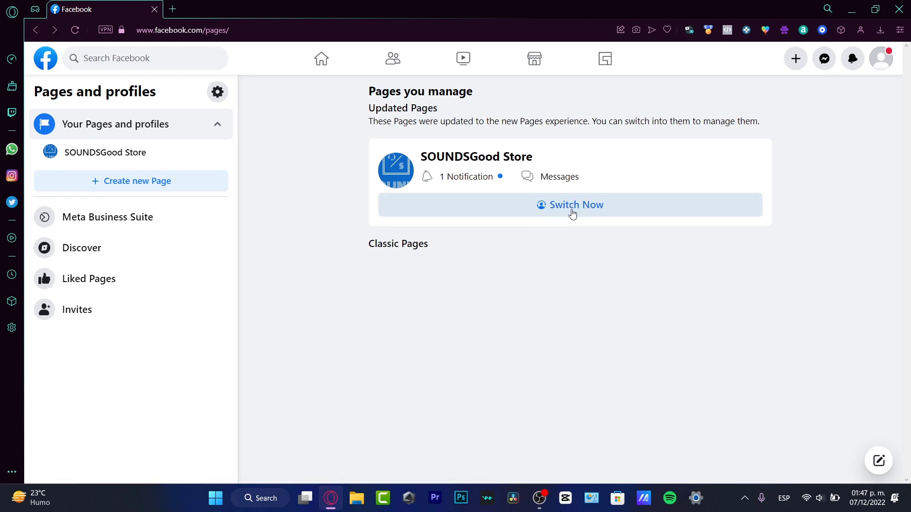
{"action": "left_click", "coordinate": [589, 213]}
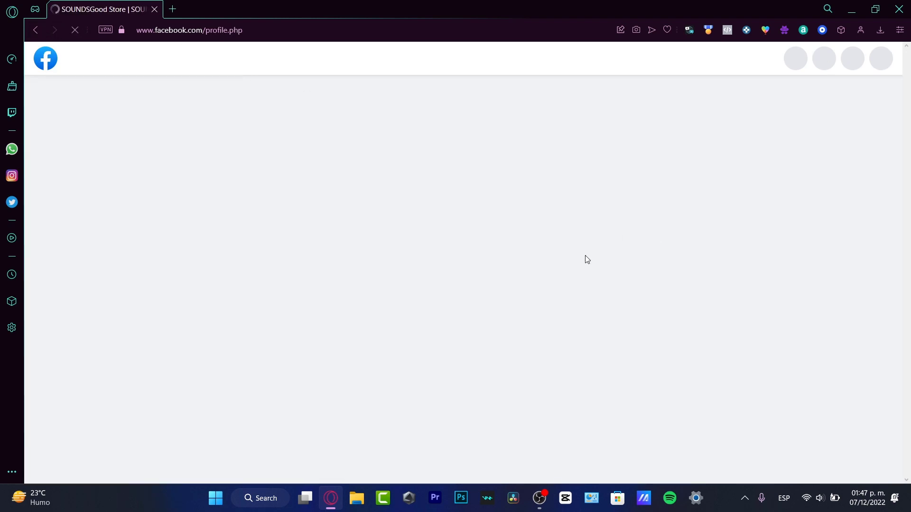
{"action": "scroll", "coordinate": [565, 273], "scroll_direction": "down", "scroll_amount": 3}
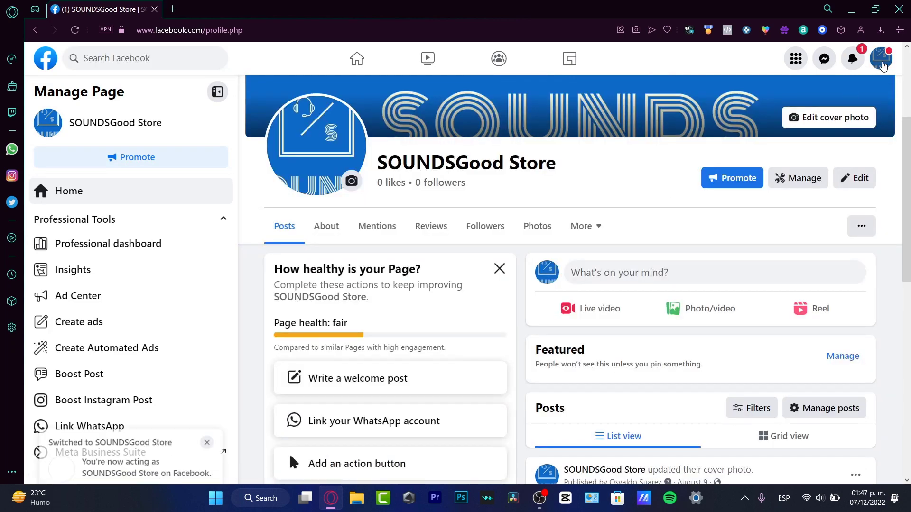
Open SOUNDSGood Store's Meta Business Suite from the Manage Page sidebar
{"action": "left_click", "coordinate": [886, 68]}
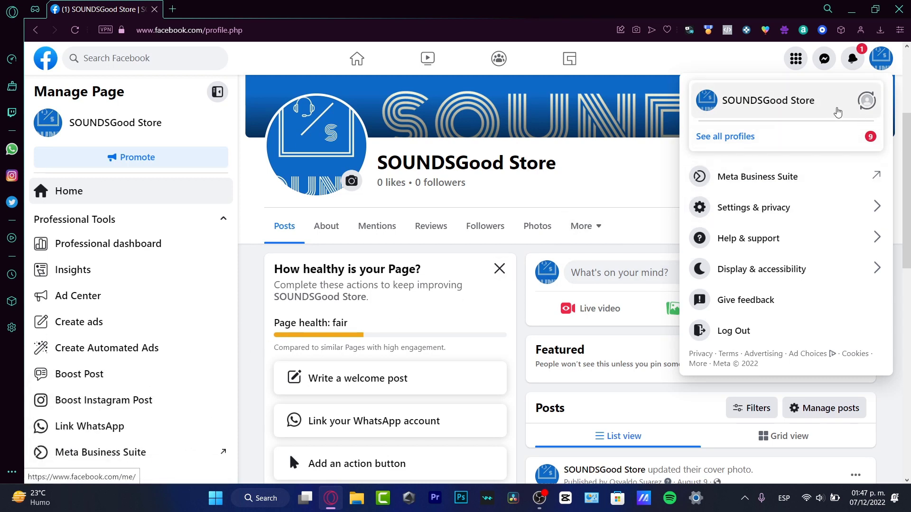
{"action": "left_click", "coordinate": [711, 66]}
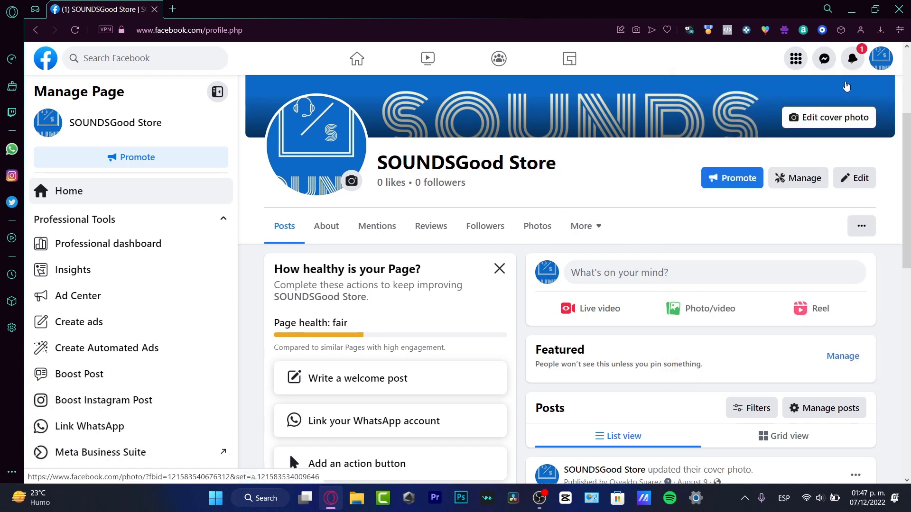
{"action": "left_click", "coordinate": [217, 92]}
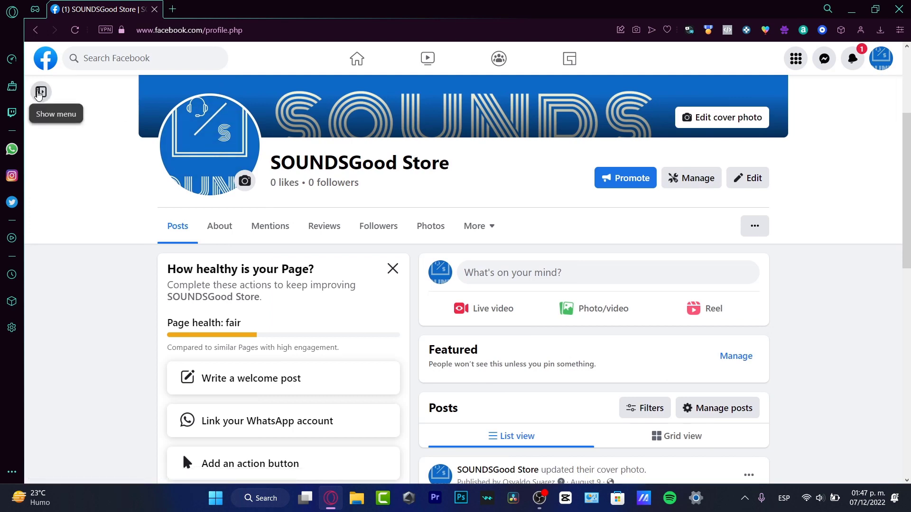
{"action": "left_click", "coordinate": [42, 91]}
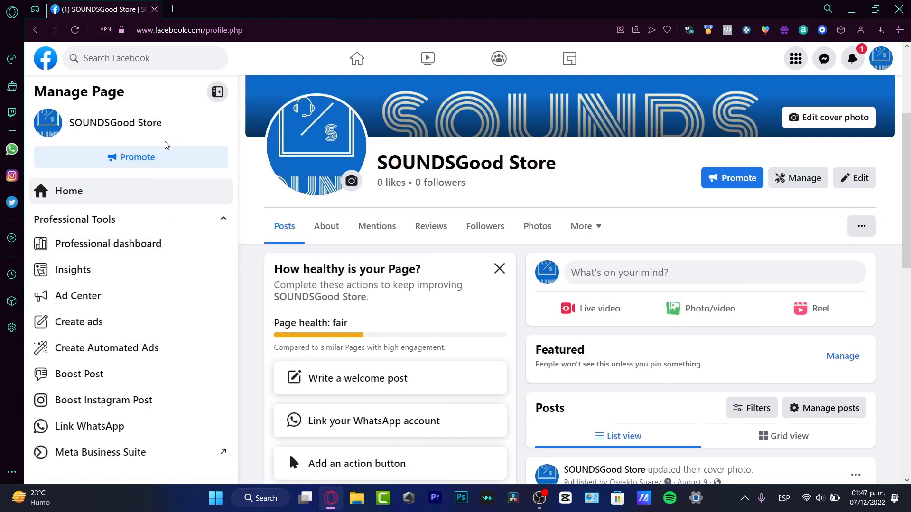
{"action": "scroll", "coordinate": [166, 139], "scroll_direction": "down", "scroll_amount": 3}
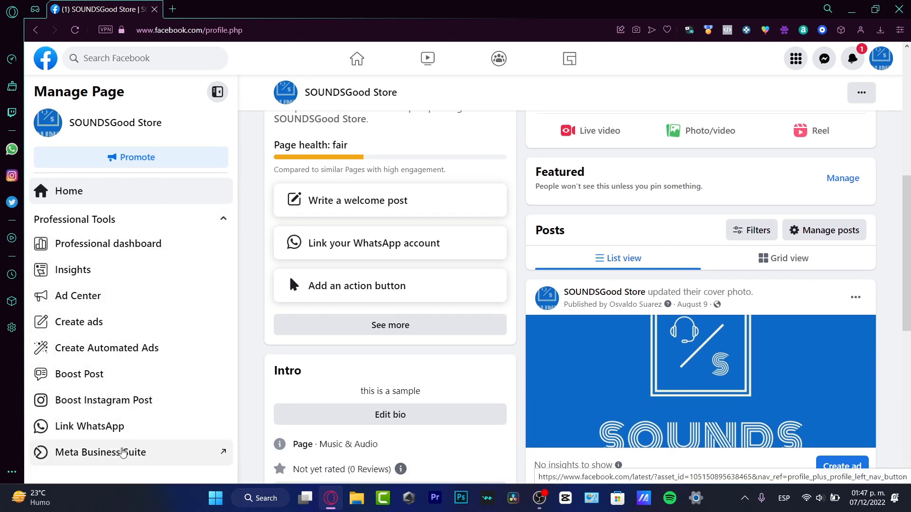
{"action": "left_click", "coordinate": [122, 453]}
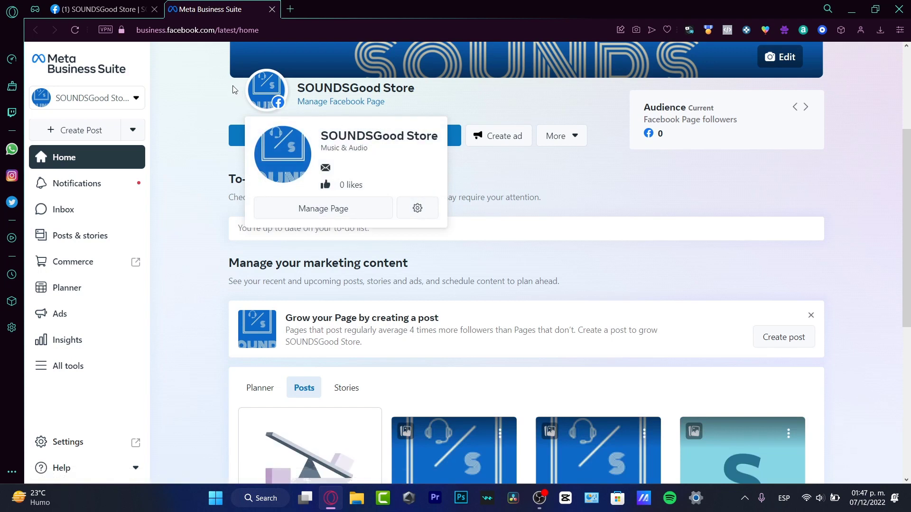
Replace the business.facebook.com URL path with 'settings' to load Business settings' People page
{"action": "left_click", "coordinate": [266, 27]}
{"action": "left_click_drag", "start_coordinate": [513, 30], "coordinate": [226, 23]}
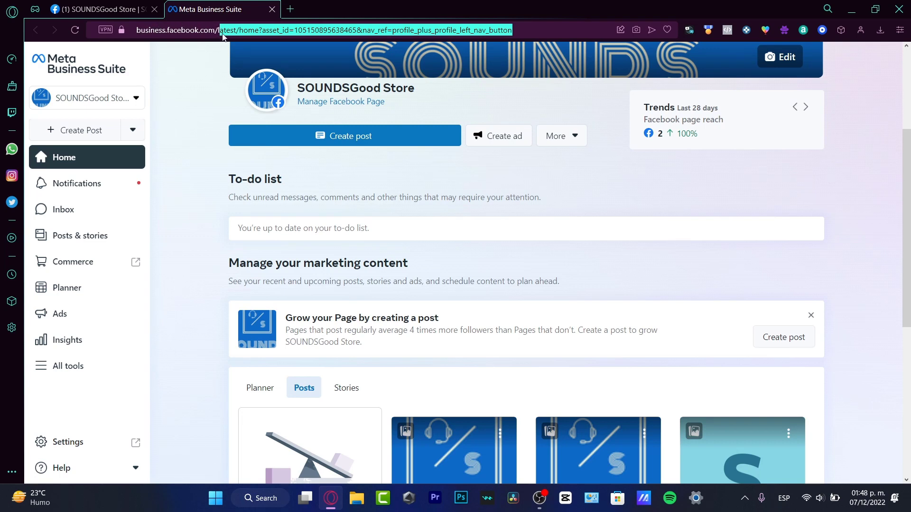
{"action": "key", "text": "BackSpace"}
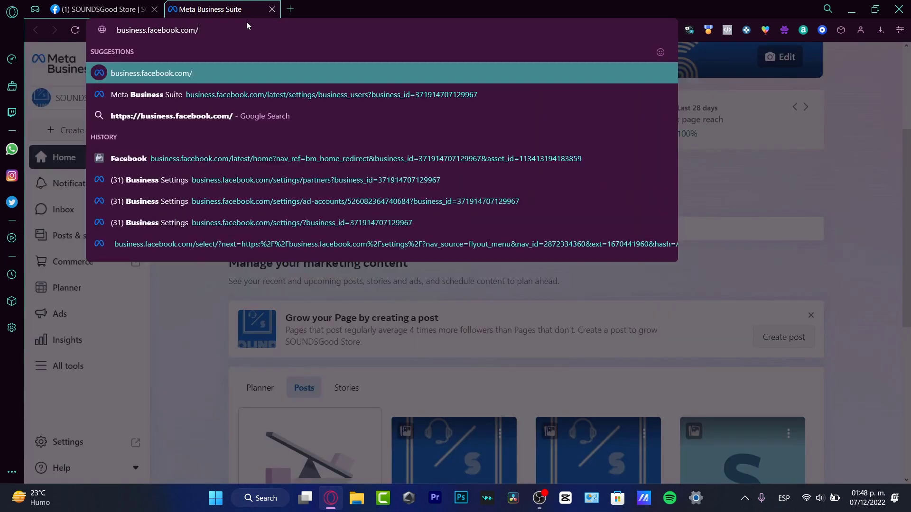
{"action": "type", "text": "settings"}
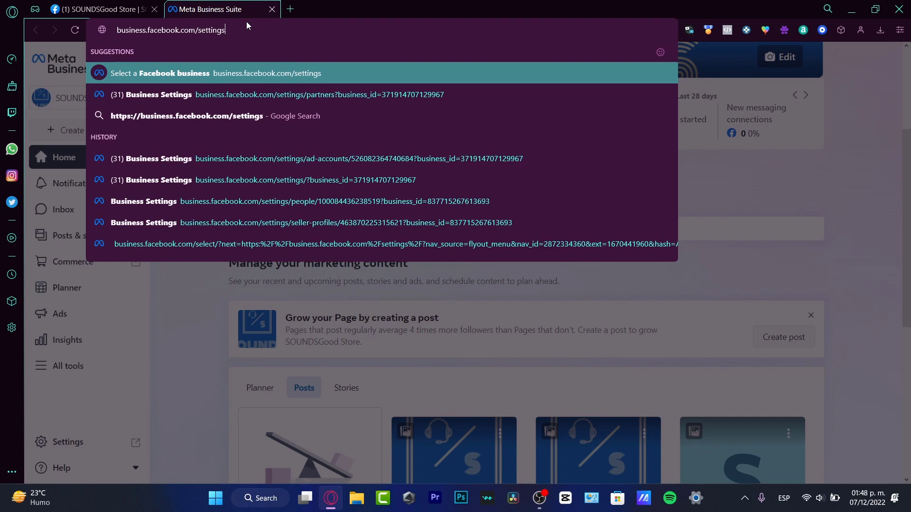
{"action": "key", "text": "Return"}
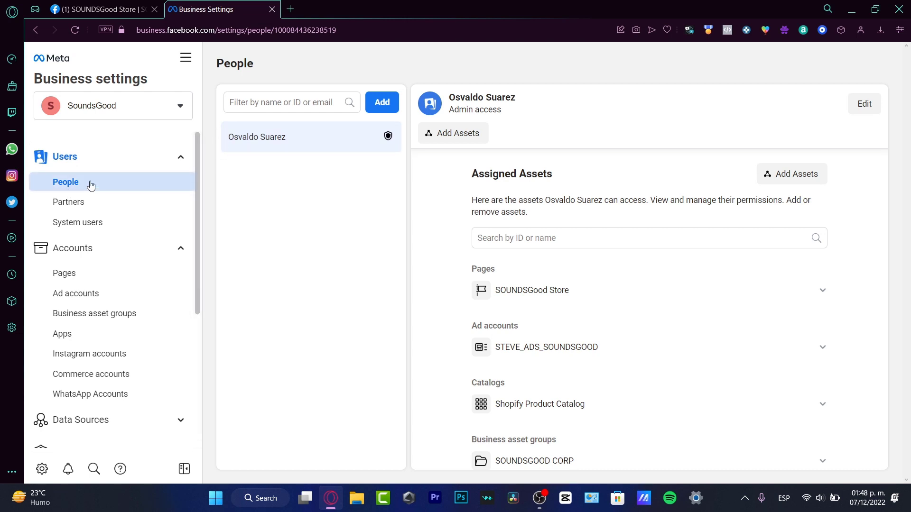
Review the business's Partners, System users and People pages
{"action": "left_click", "coordinate": [95, 205]}
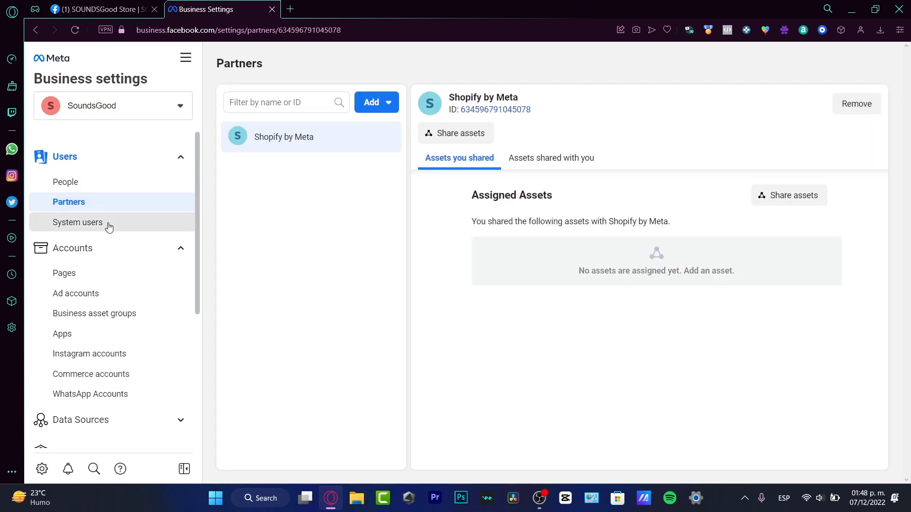
{"action": "left_click", "coordinate": [108, 227]}
{"action": "left_click", "coordinate": [106, 183]}
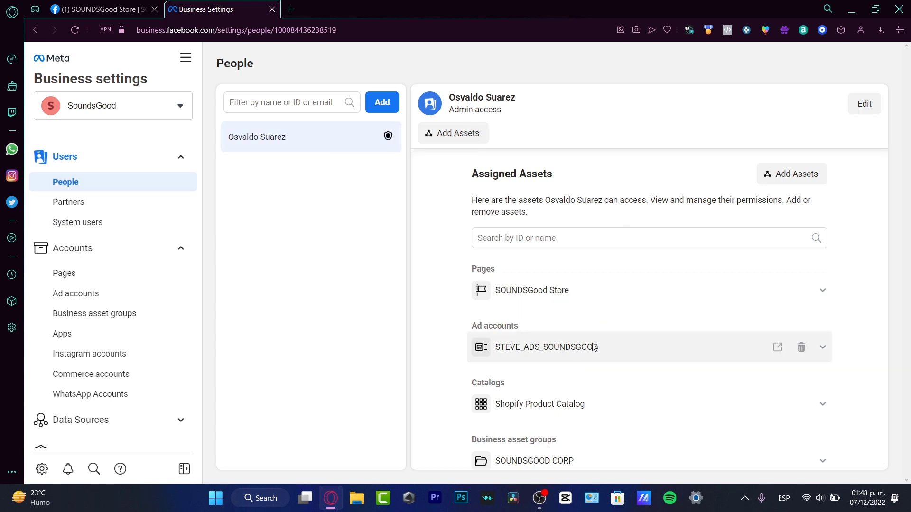
{"action": "scroll", "coordinate": [590, 343], "scroll_direction": "down", "scroll_amount": 1}
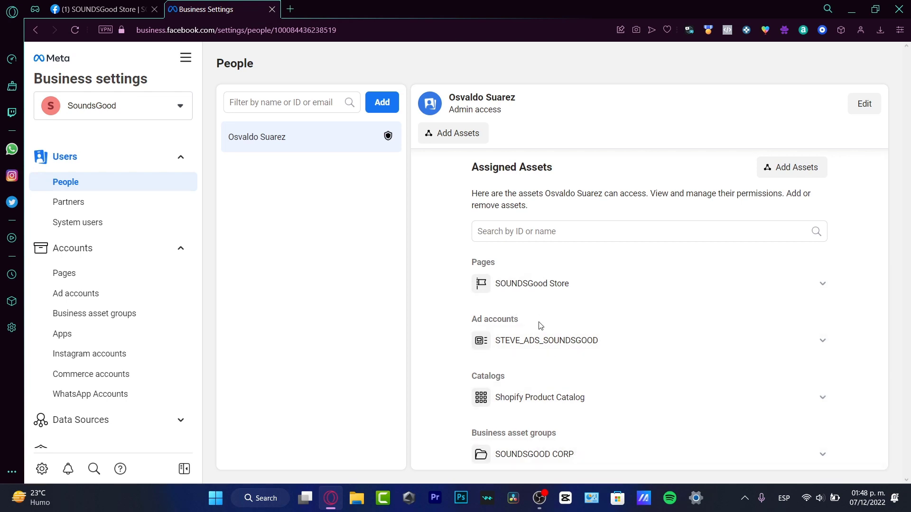
Open the Ad accounts page showing STEVE_ADS_SOUNDSGOOD
{"action": "left_click", "coordinate": [74, 247]}
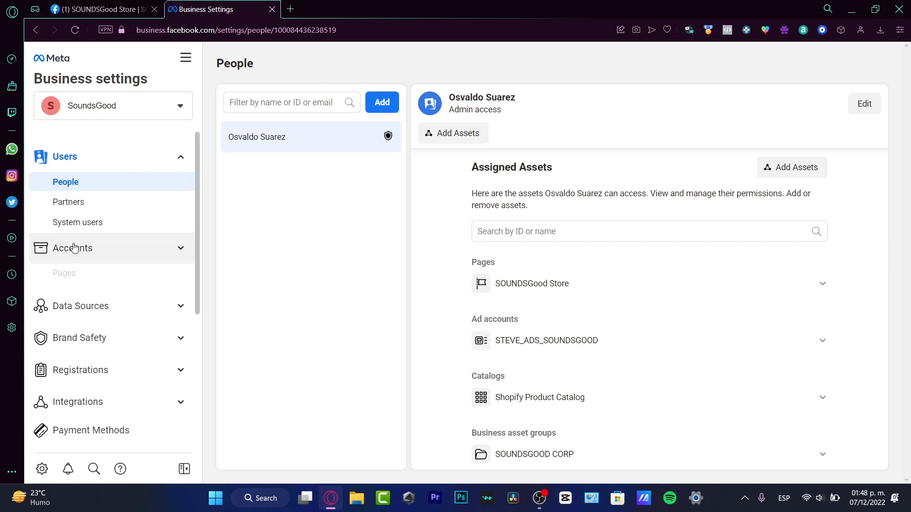
{"action": "left_click", "coordinate": [76, 248]}
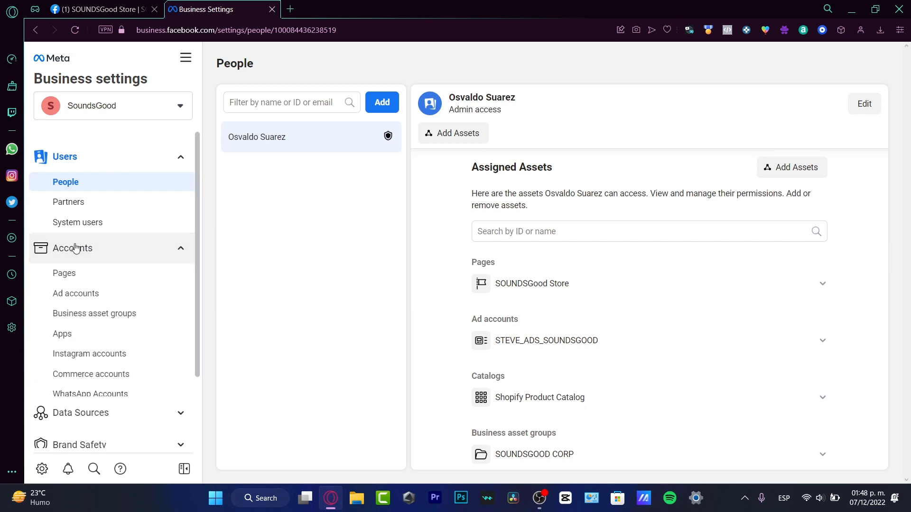
{"action": "left_click", "coordinate": [92, 293]}
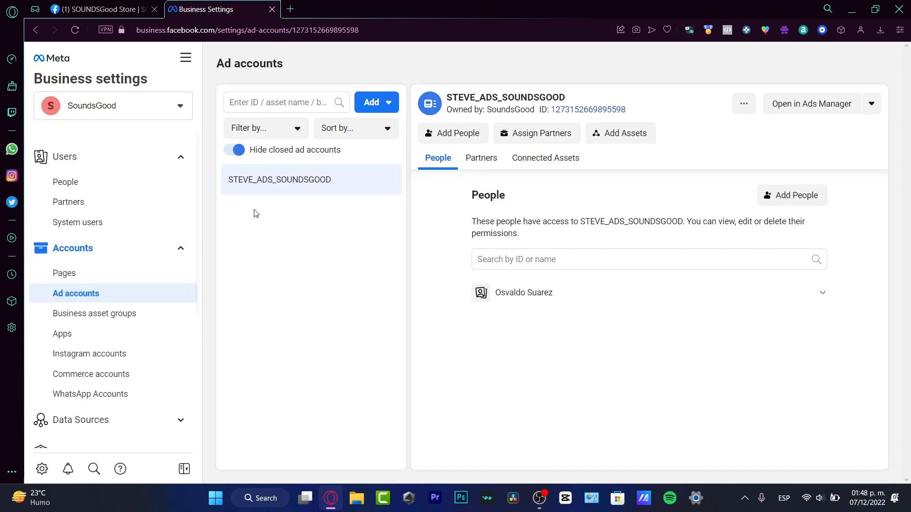
Inspect the add-ad-account options and STEVE_ADS_SOUNDSGOOD's details and actions list
{"action": "left_click", "coordinate": [389, 105]}
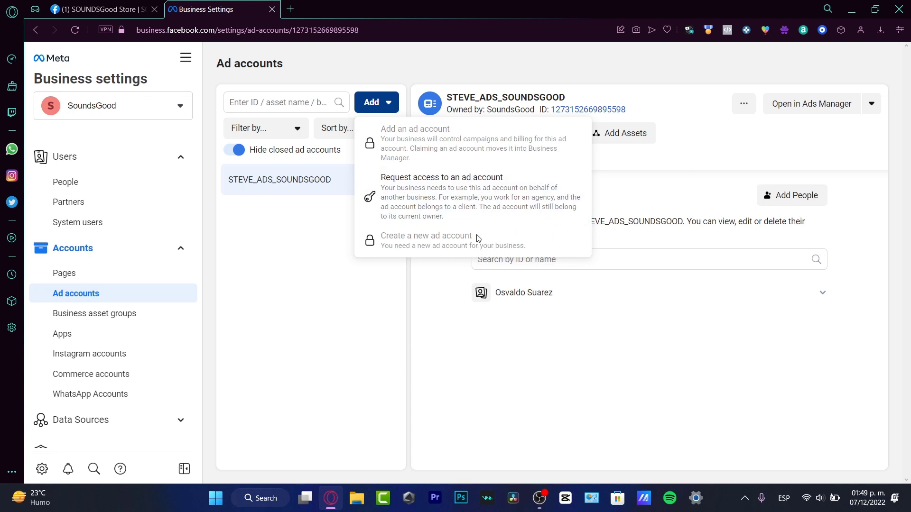
{"action": "left_click", "coordinate": [454, 280]}
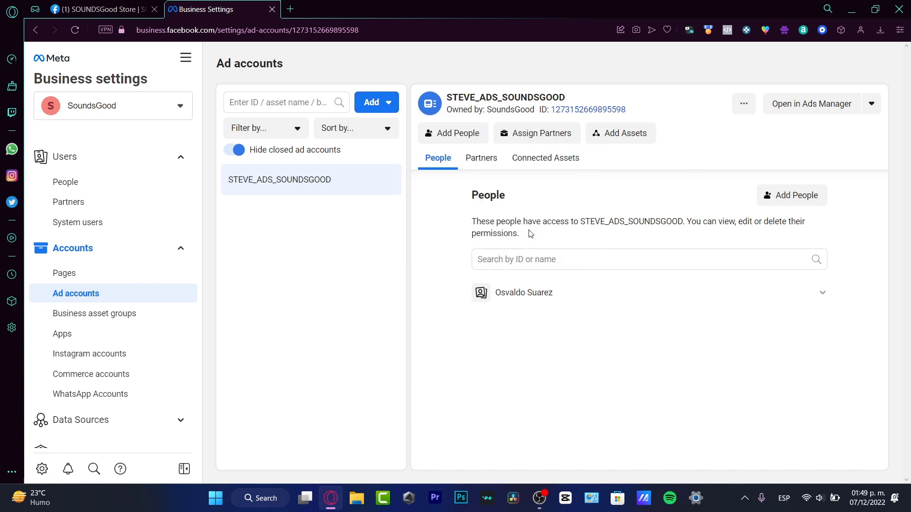
{"action": "left_click_drag", "start_coordinate": [446, 97], "coordinate": [579, 103]}
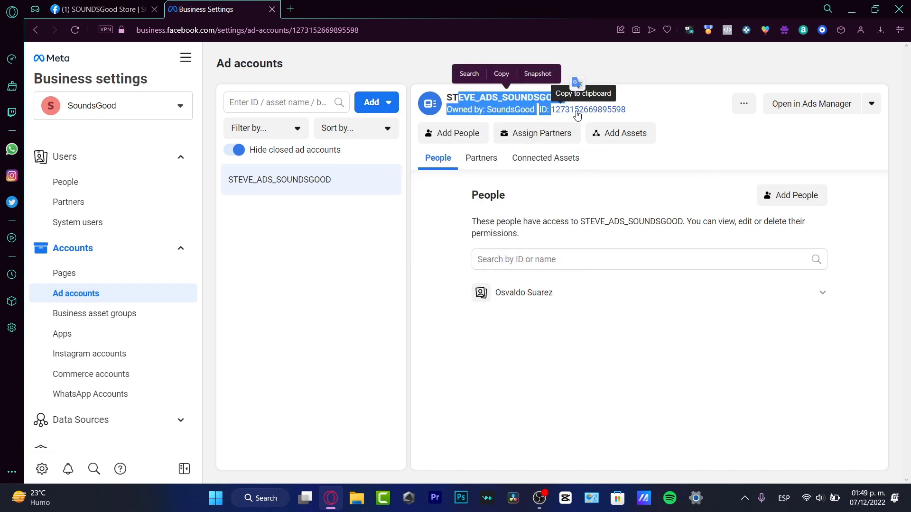
{"action": "left_click", "coordinate": [652, 116]}
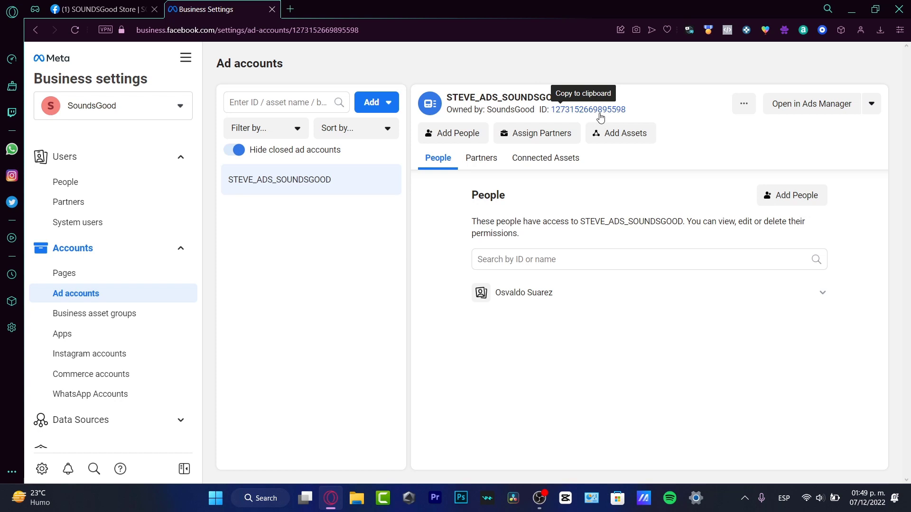
{"action": "left_click", "coordinate": [745, 110]}
{"action": "left_click", "coordinate": [660, 102]}
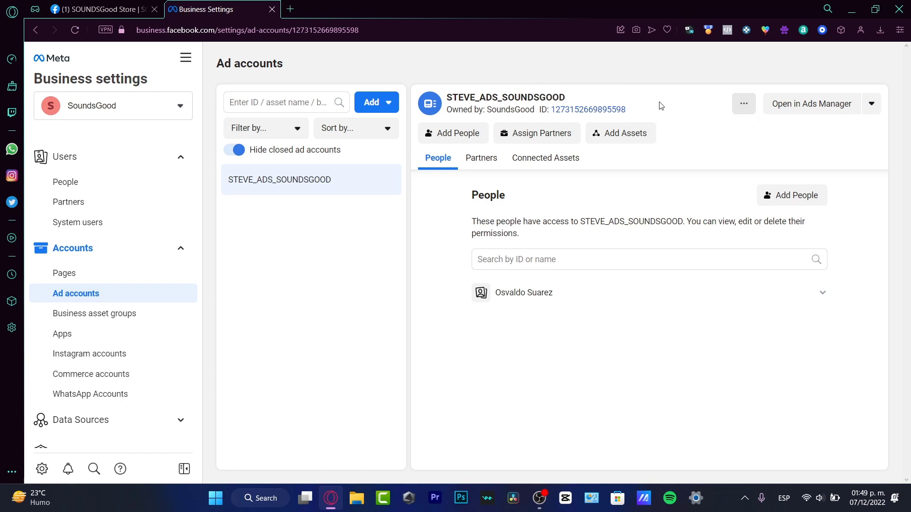
Check the ad account's Partners and Connected Assets, cancelling the Add Assets dialog
{"action": "left_click", "coordinate": [478, 166]}
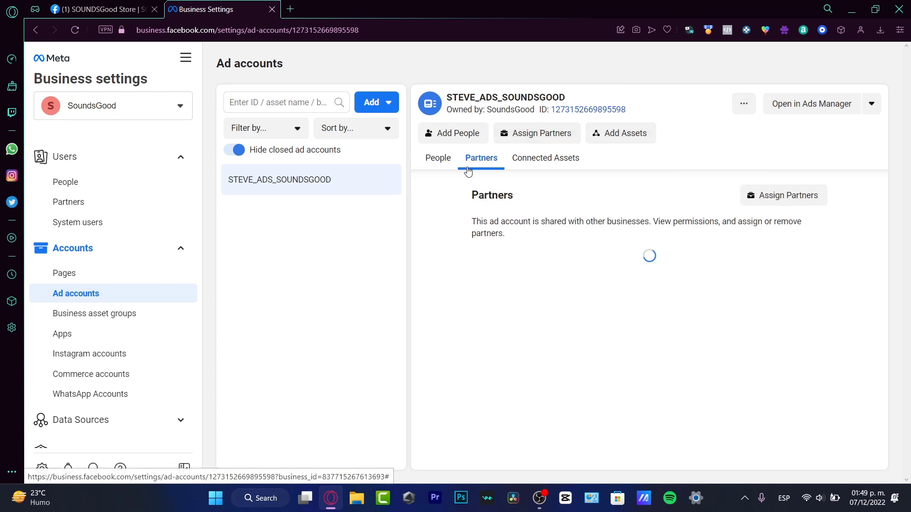
{"action": "left_click", "coordinate": [512, 159]}
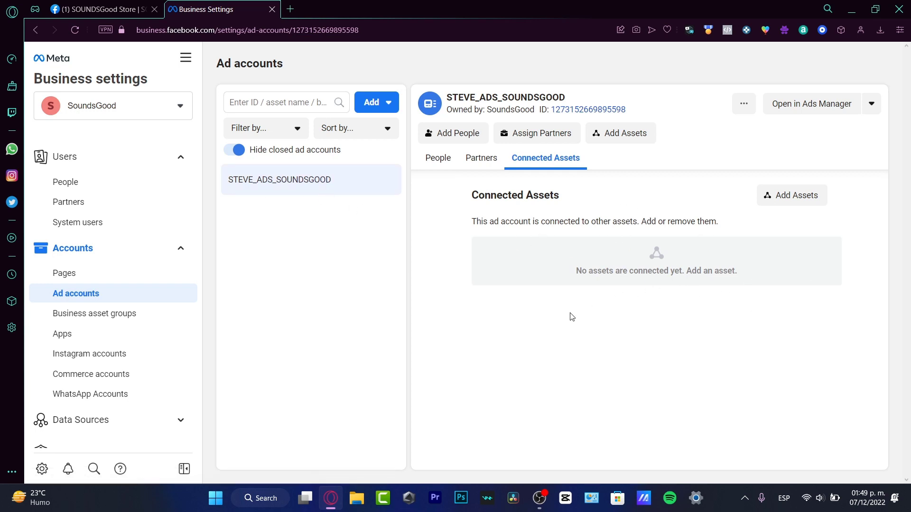
{"action": "left_click", "coordinate": [819, 194]}
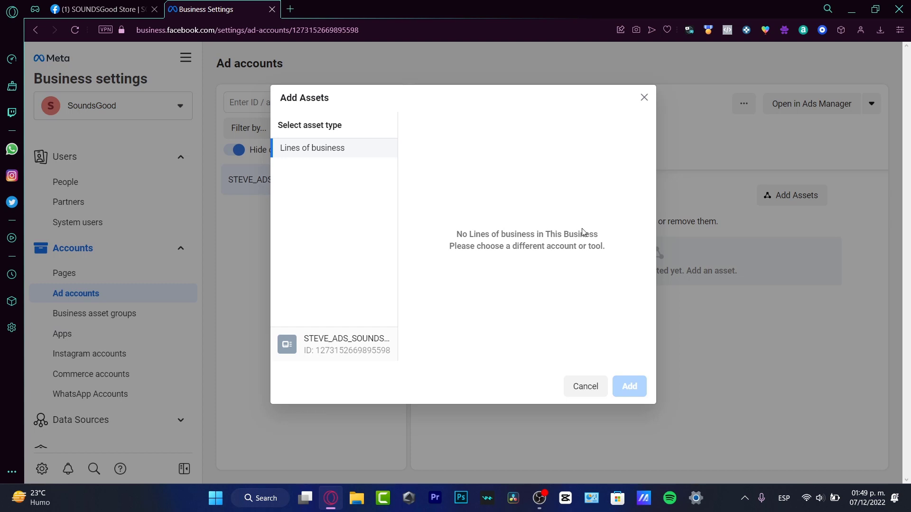
{"action": "left_click", "coordinate": [596, 387]}
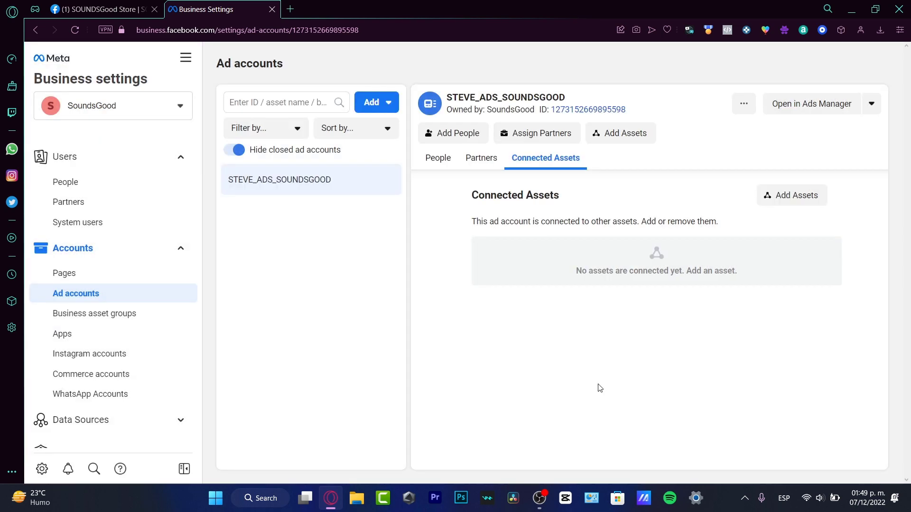
Open the ad account in Ads Manager and dismiss the terms notice, attribution tip and question
{"action": "left_click", "coordinate": [825, 110]}
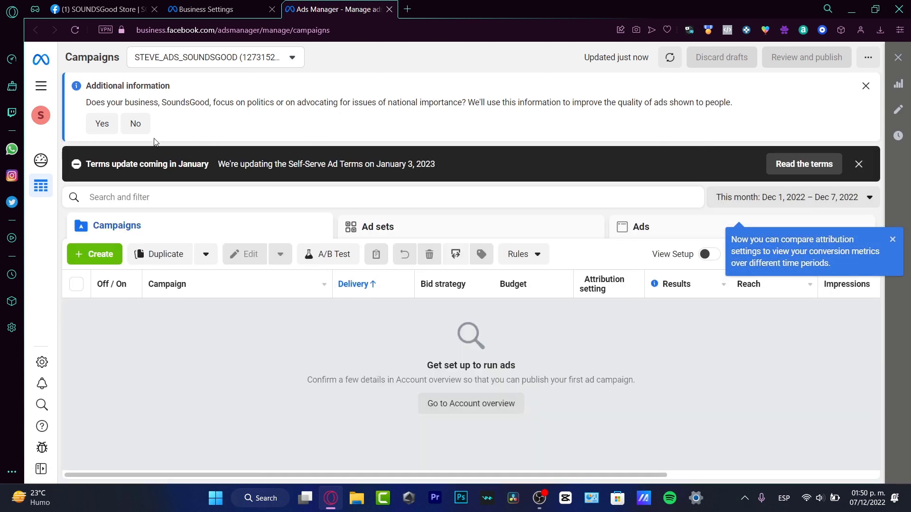
{"action": "left_click", "coordinate": [858, 164]}
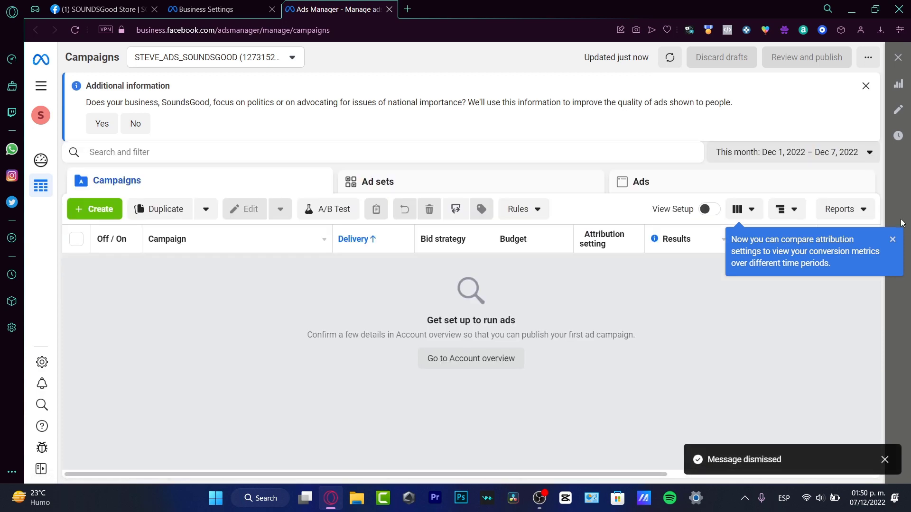
{"action": "left_click", "coordinate": [894, 241]}
{"action": "left_click", "coordinate": [865, 86]}
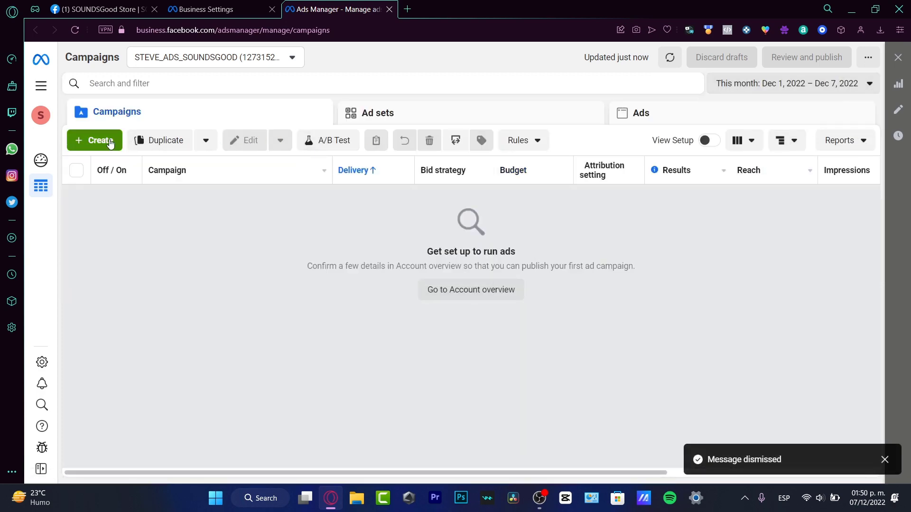
Start a new campaign and browse the Create new campaign dialog's objectives
{"action": "left_click", "coordinate": [108, 140]}
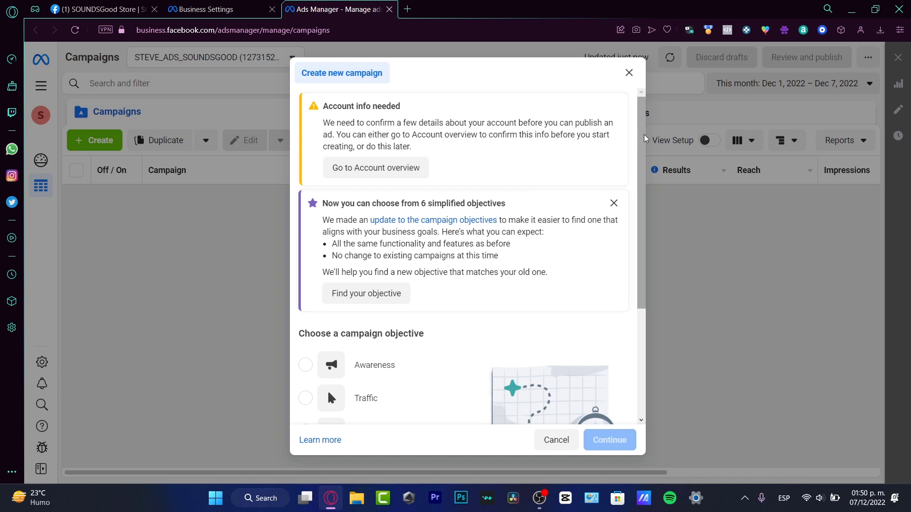
{"action": "left_click_drag", "start_coordinate": [644, 138], "coordinate": [649, 242]}
{"action": "scroll", "coordinate": [517, 152], "scroll_direction": "up", "scroll_amount": 3}
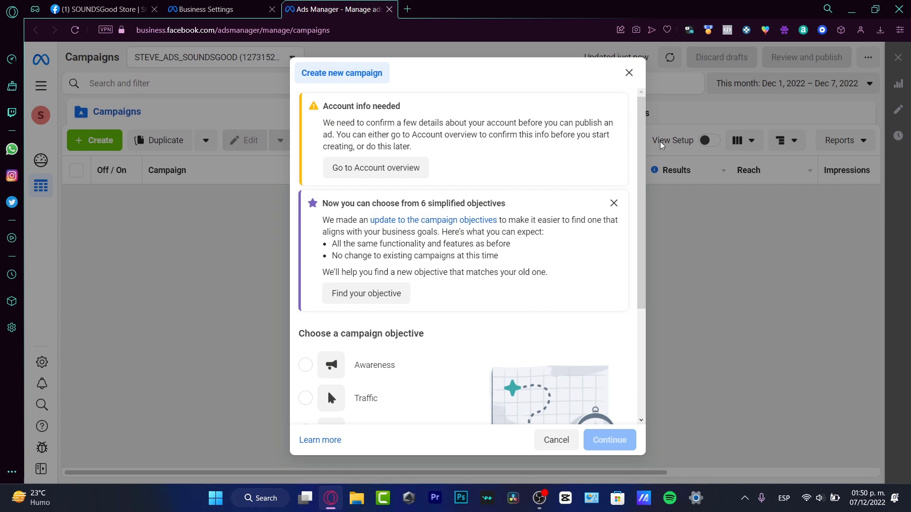
{"action": "left_click_drag", "start_coordinate": [643, 119], "coordinate": [646, 255]}
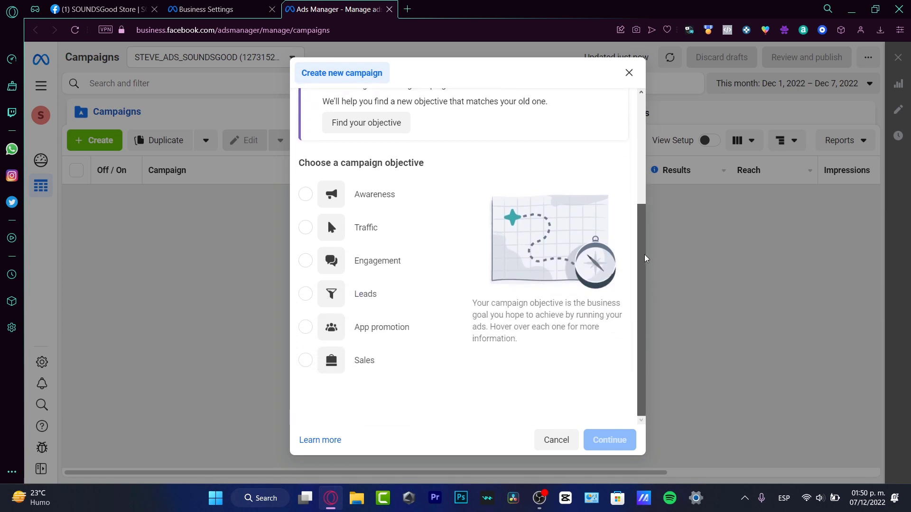
{"action": "mouse_move", "coordinate": [387, 203]}
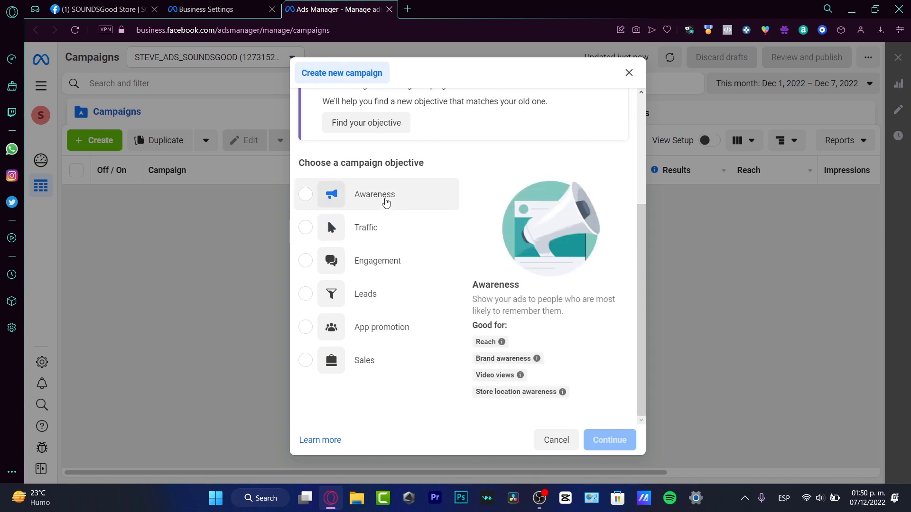
{"action": "mouse_move", "coordinate": [406, 265]}
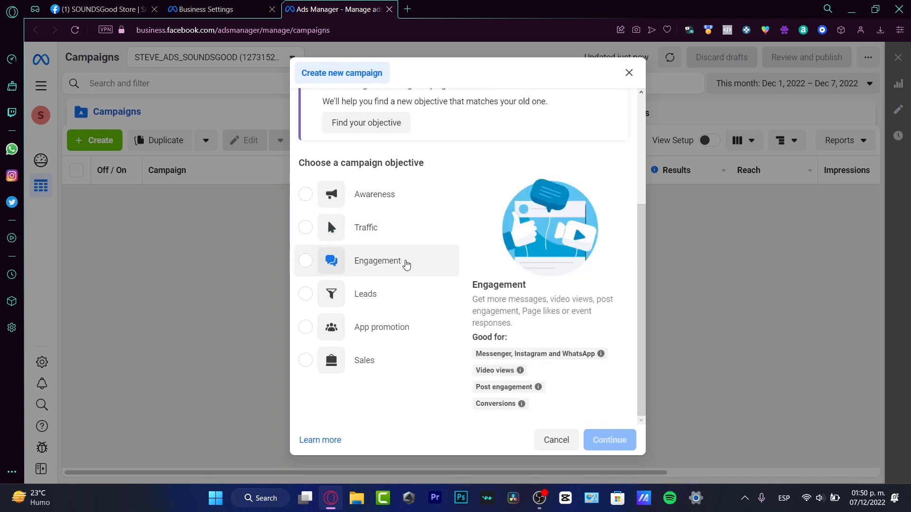
{"action": "mouse_move", "coordinate": [364, 326]}
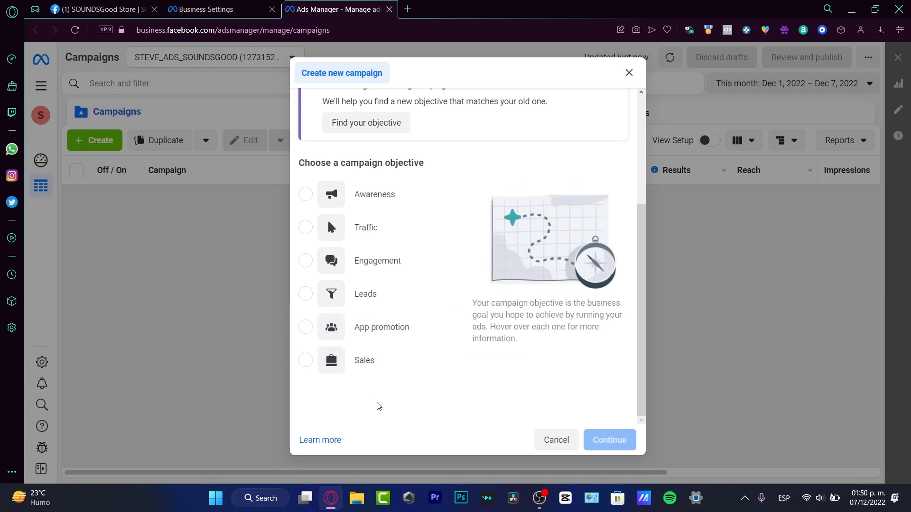
{"action": "mouse_move", "coordinate": [382, 373]}
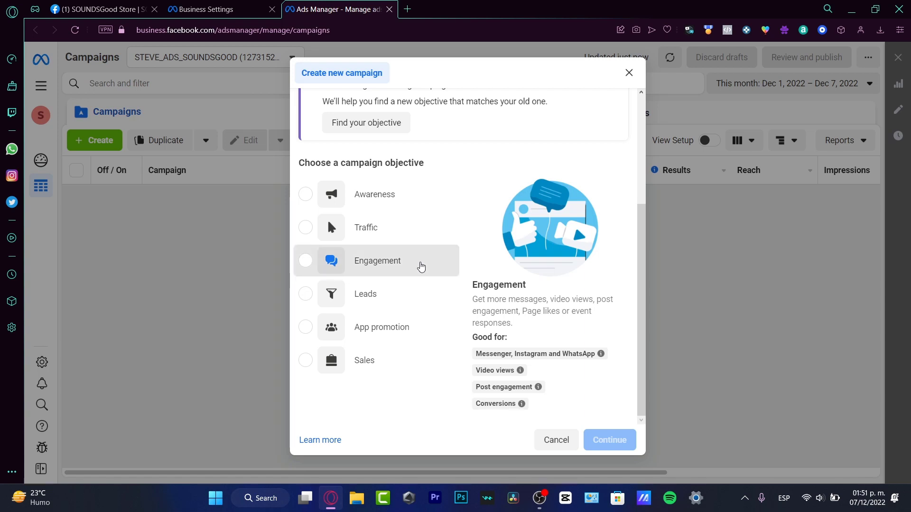
Try the Traffic and Awareness objectives, then settle on Engagement
{"action": "left_click", "coordinate": [421, 262]}
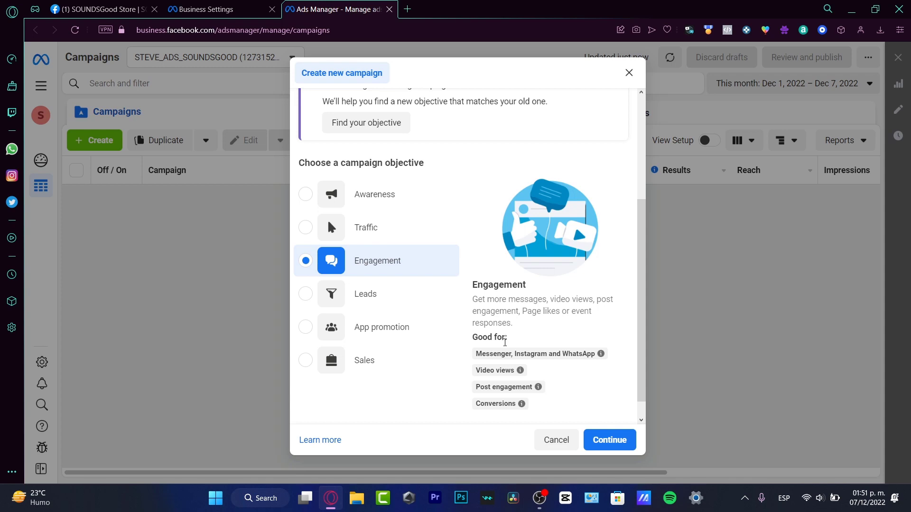
{"action": "mouse_move", "coordinate": [503, 354]}
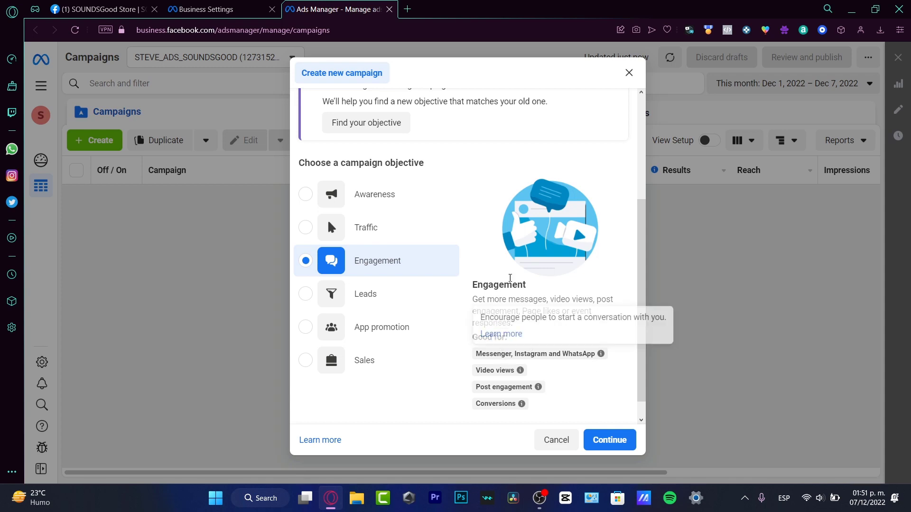
{"action": "left_click", "coordinate": [380, 237]}
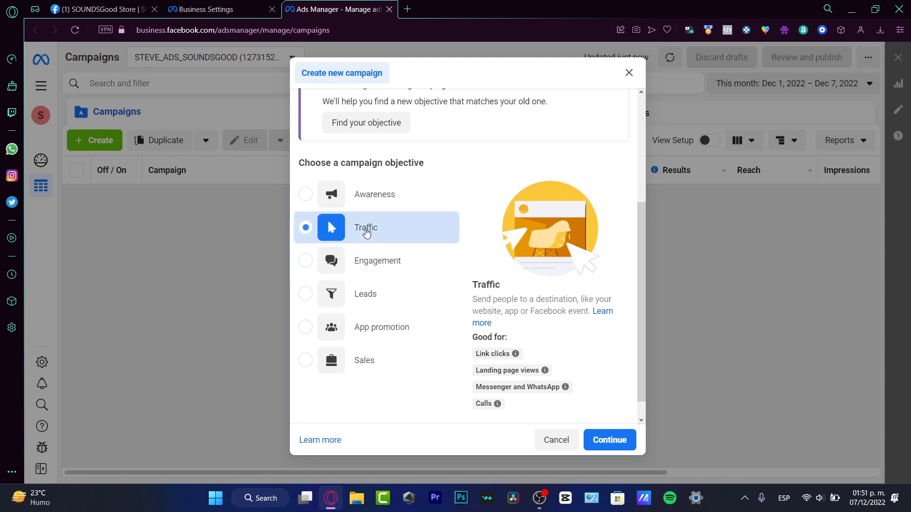
{"action": "left_click_drag", "start_coordinate": [549, 310], "coordinate": [501, 311]}
{"action": "scroll", "coordinate": [545, 351], "scroll_direction": "down", "scroll_amount": 1}
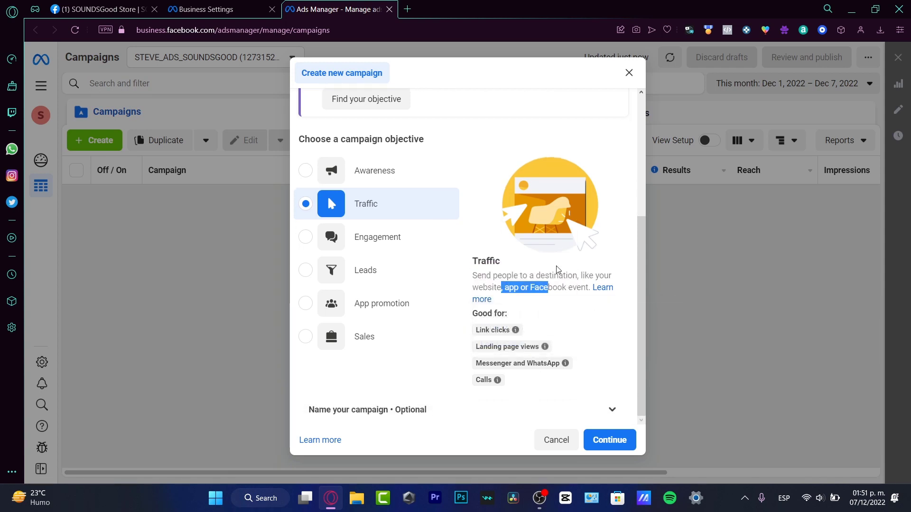
{"action": "left_click", "coordinate": [579, 317]}
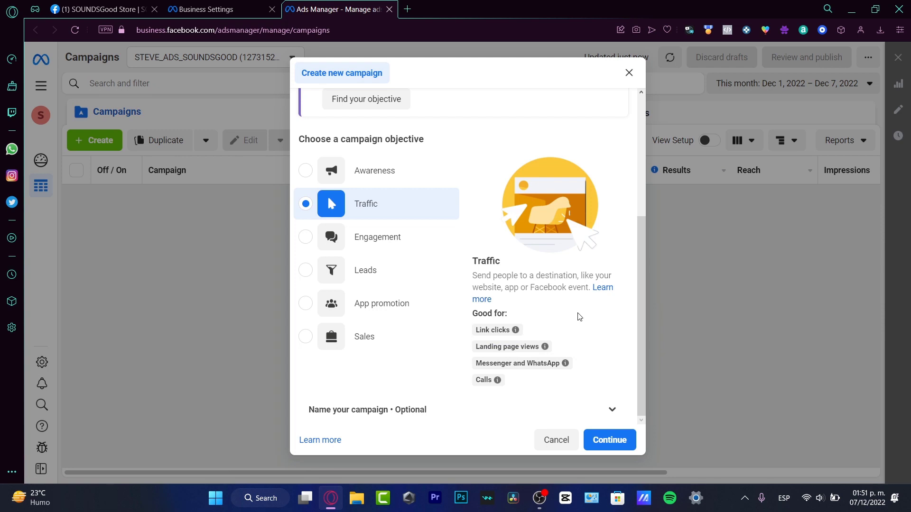
{"action": "left_click", "coordinate": [399, 183]}
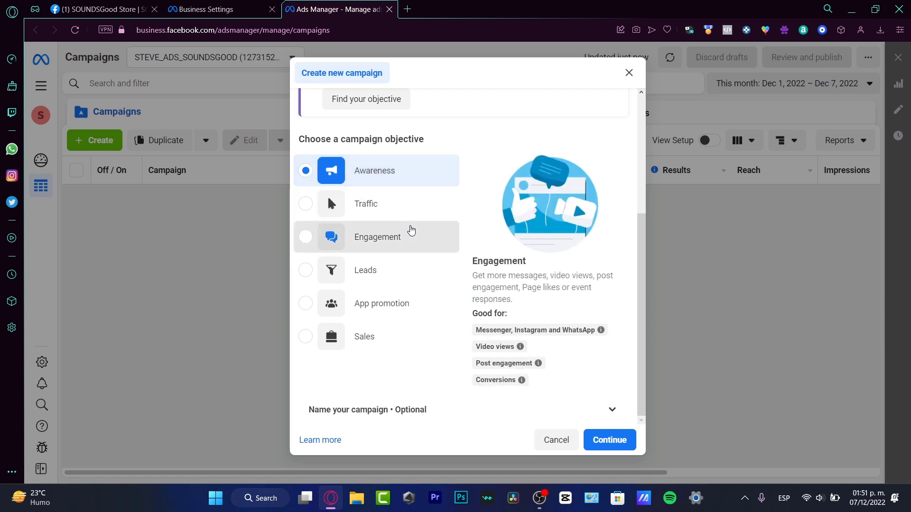
{"action": "left_click", "coordinate": [411, 233]}
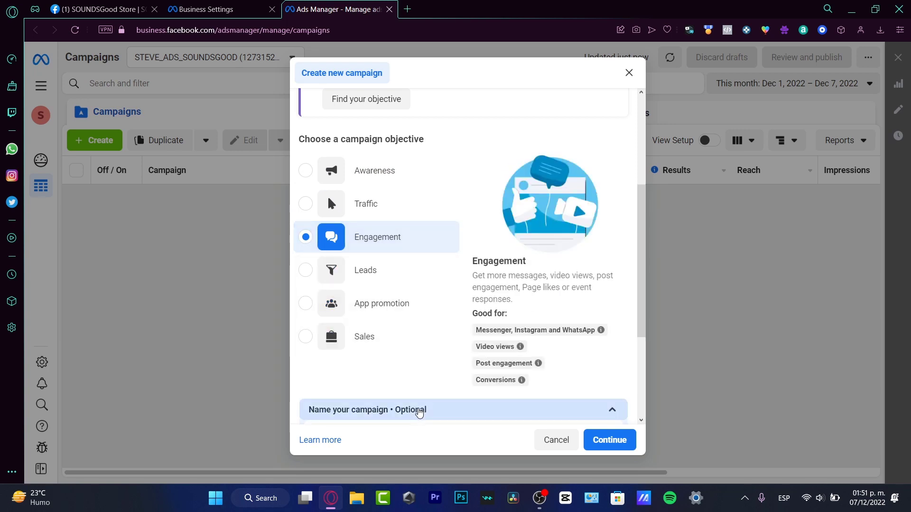
Expand the naming fields and name the campaign AWARANESS_IG
{"action": "left_click", "coordinate": [432, 408]}
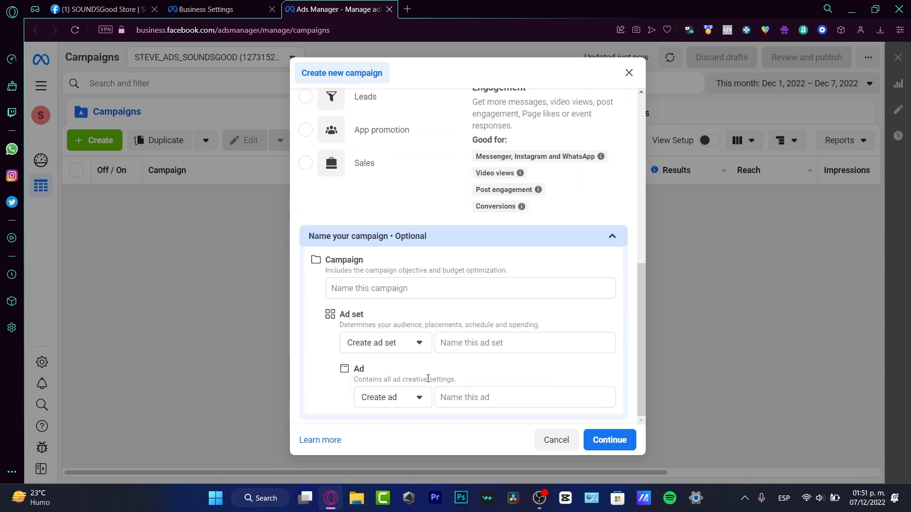
{"action": "left_click", "coordinate": [378, 288]}
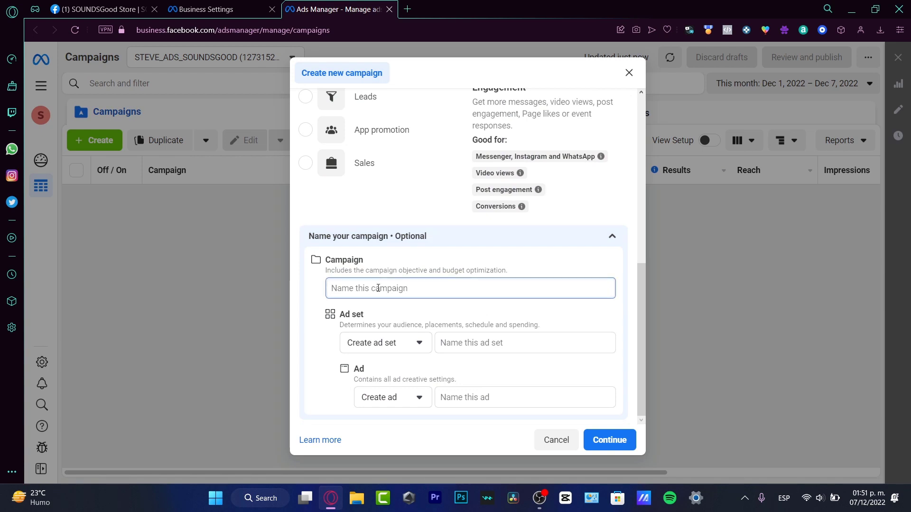
{"action": "type", "text": "MY F"}
{"action": "type", "text": "IRST VO"}
{"action": "key", "text": "BackSpace"}
{"action": "key", "text": "BackSpace"}
{"action": "type", "text": "AD"}
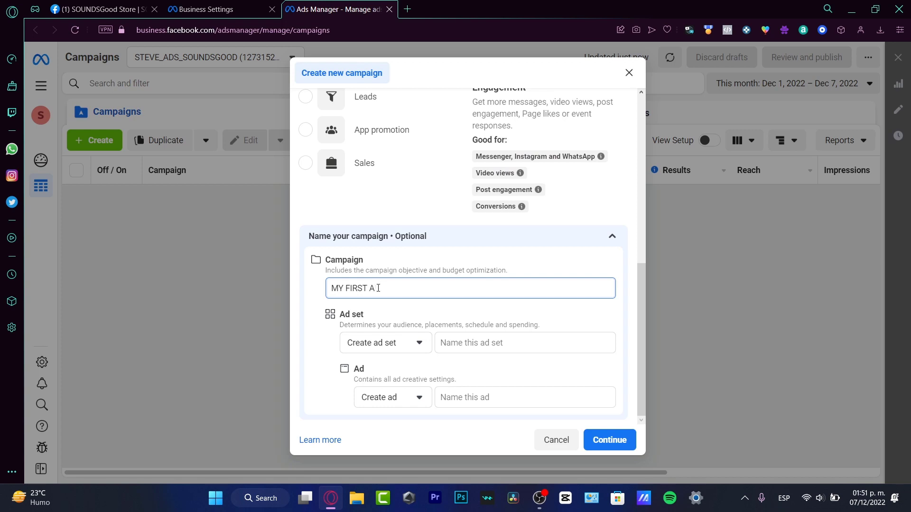
{"action": "key", "text": "BackSpace"}
{"action": "key", "text": "BackSpace"}
{"action": "key", "text": "BackSpace"}
{"action": "key", "text": "BackSpace"}
{"action": "key", "text": "BackSpace"}
{"action": "key", "text": "BackSpace"}
{"action": "key", "text": "BackSpace"}
{"action": "key", "text": "BackSpace"}
{"action": "key", "text": "BackSpace"}
{"action": "key", "text": "BackSpace"}
{"action": "type", "text": "AWARANESS_IG"}
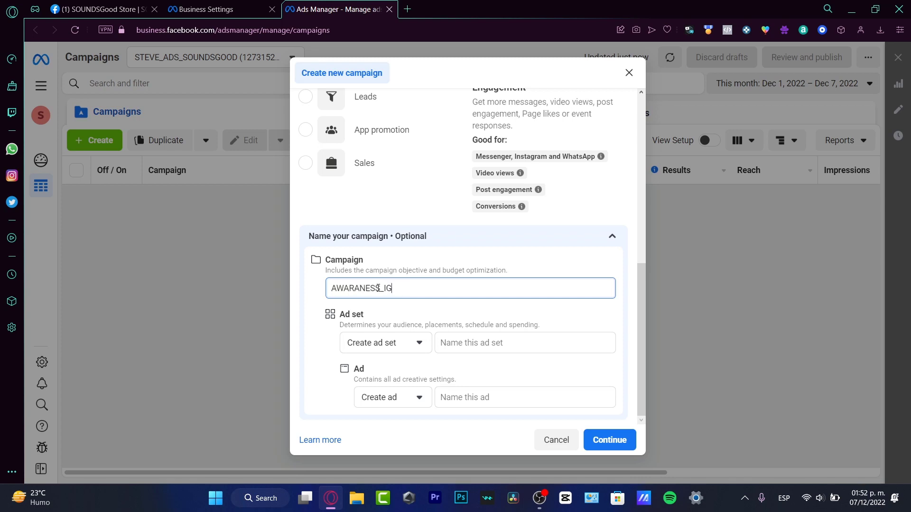
Name the ad set MX_ESP_18-30 and the ad AD_1.2, then continue to create the draft
{"action": "left_click", "coordinate": [446, 340]}
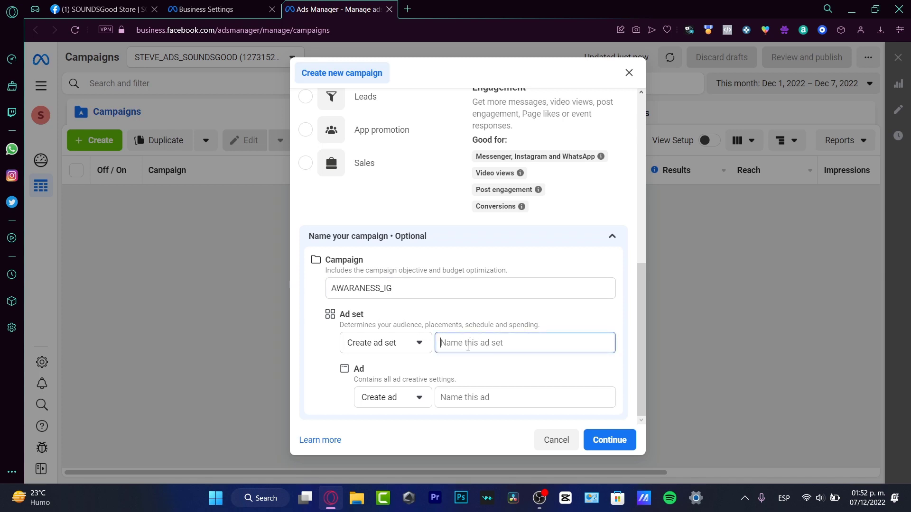
{"action": "type", "text": "M"}
{"action": "key", "text": "BackSpace"}
{"action": "type", "text": "MX_ESP_18-30"}
{"action": "left_click", "coordinate": [485, 397]}
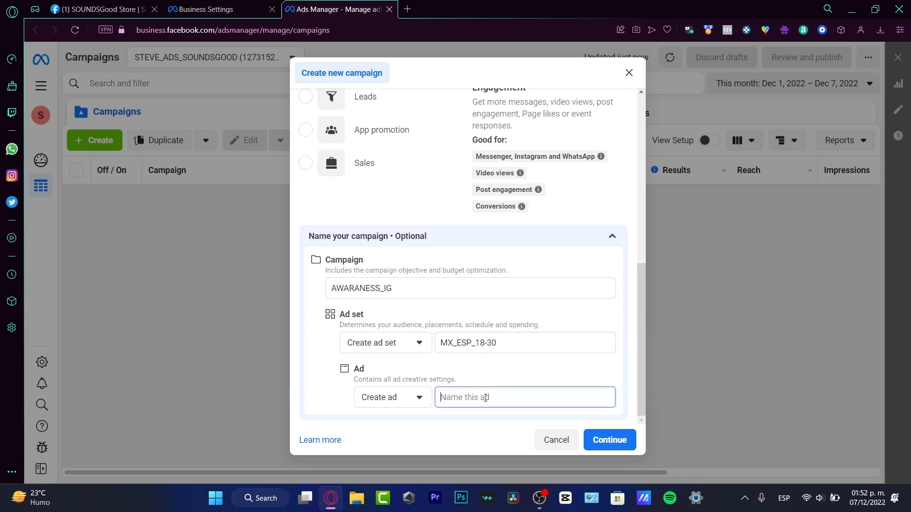
{"action": "type", "text": "1A"}
{"action": "key", "text": "BackSpace"}
{"action": "key", "text": "BackSpace"}
{"action": "type", "text": "AD_1.2"}
{"action": "left_click", "coordinate": [607, 438]}
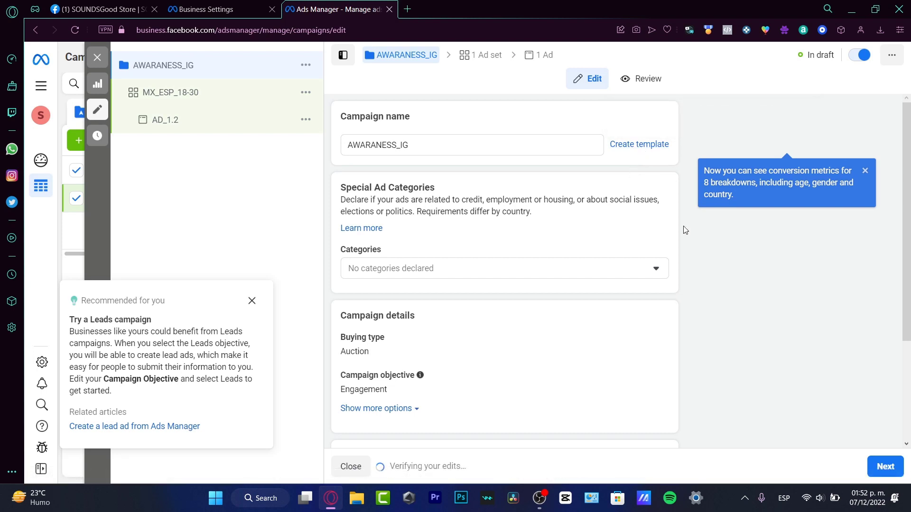
{"action": "scroll", "coordinate": [908, 209], "scroll_direction": "down", "scroll_amount": 2}
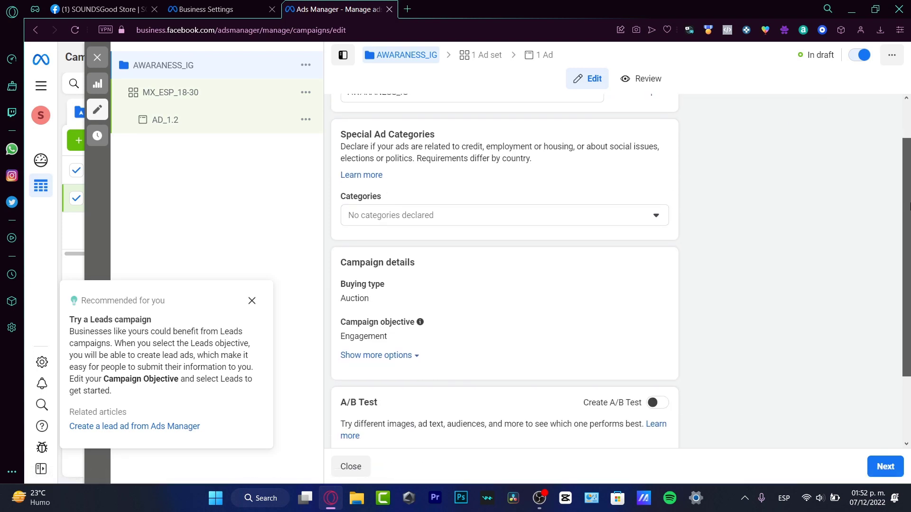
{"action": "left_click", "coordinate": [422, 213]}
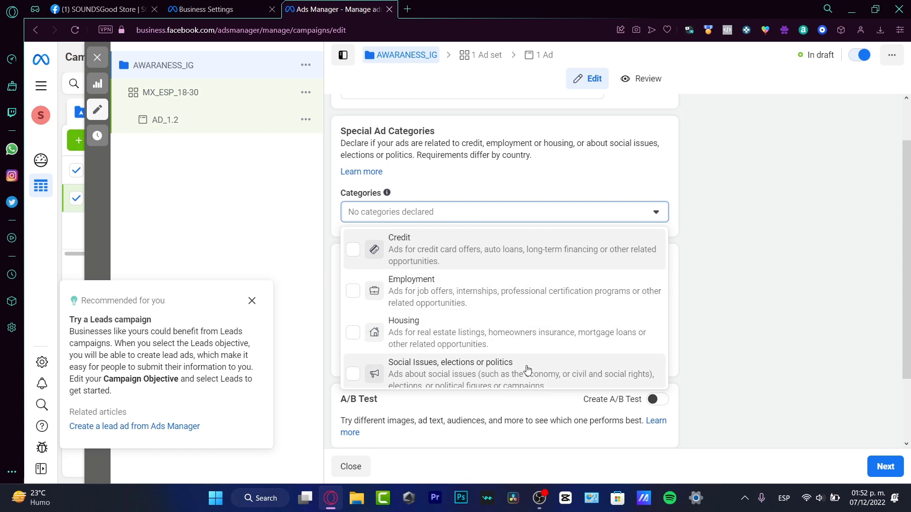
{"action": "scroll", "coordinate": [527, 370], "scroll_direction": "down", "scroll_amount": 1}
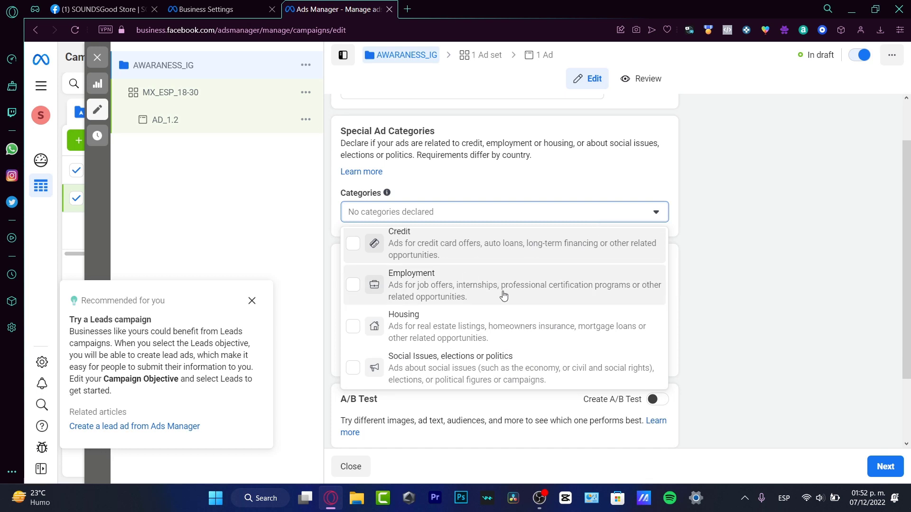
{"action": "left_click", "coordinate": [523, 216]}
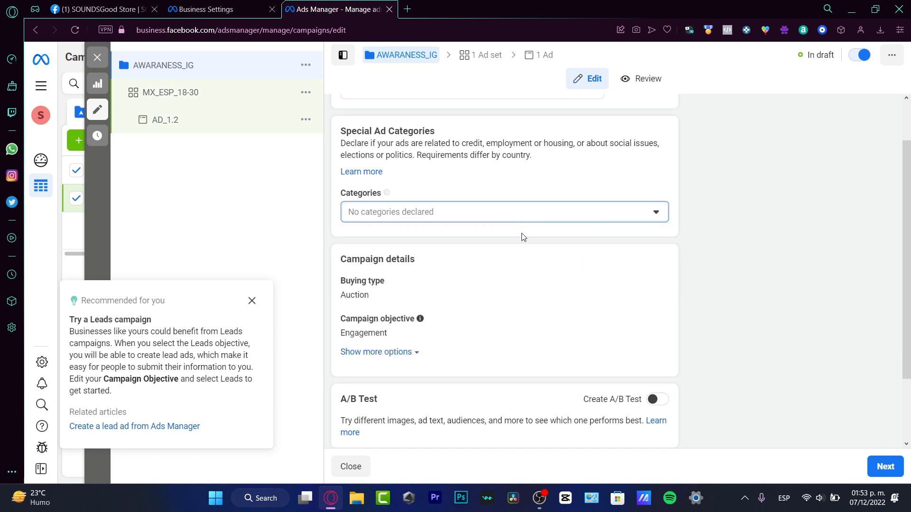
Show more options and review buying type and objective choices, keeping Auction and Engagement
{"action": "left_click", "coordinate": [407, 355]}
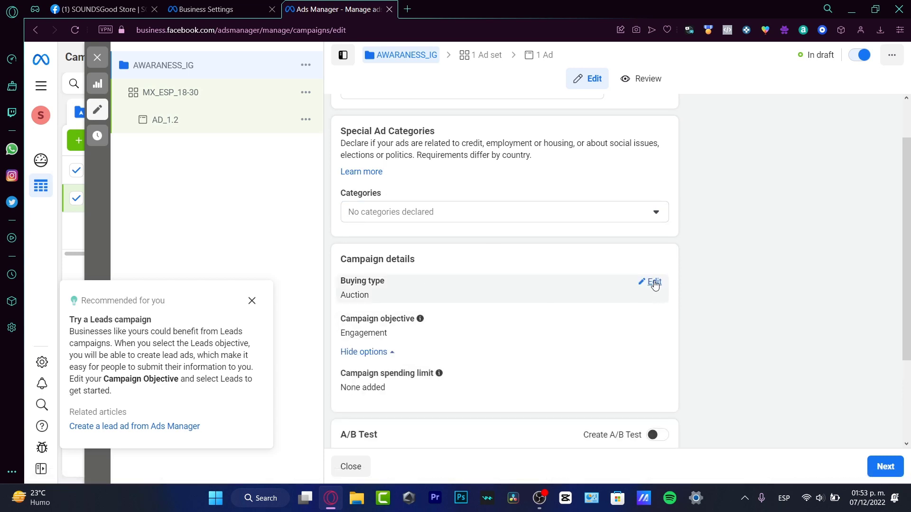
{"action": "left_click", "coordinate": [652, 282]}
{"action": "left_click", "coordinate": [394, 309]}
{"action": "left_click", "coordinate": [455, 308]}
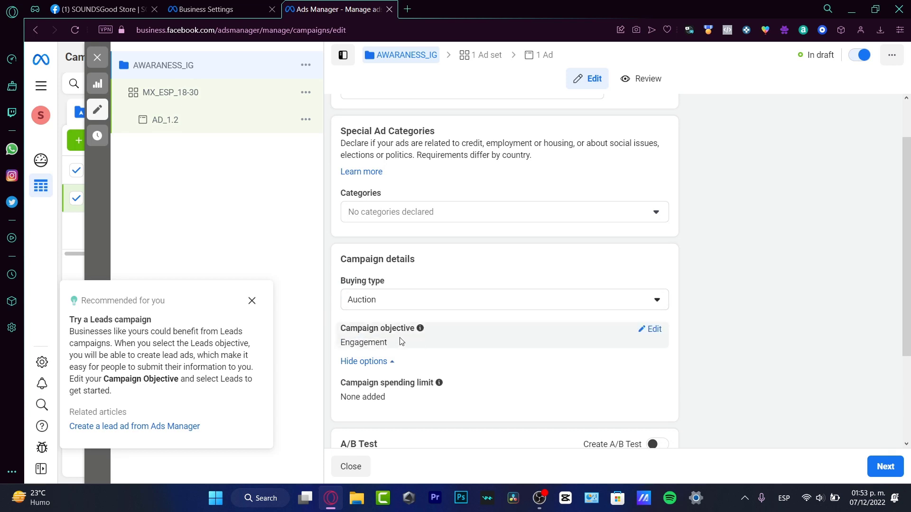
{"action": "left_click", "coordinate": [651, 329]}
{"action": "scroll", "coordinate": [609, 382], "scroll_direction": "down", "scroll_amount": 4}
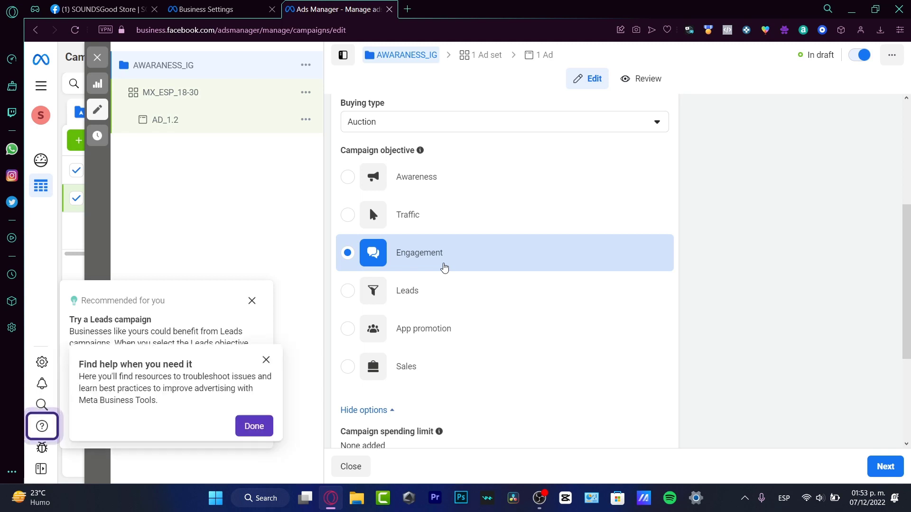
Dismiss the help tip and the Leads campaign recommendation card
{"action": "mouse_move", "coordinate": [383, 218]}
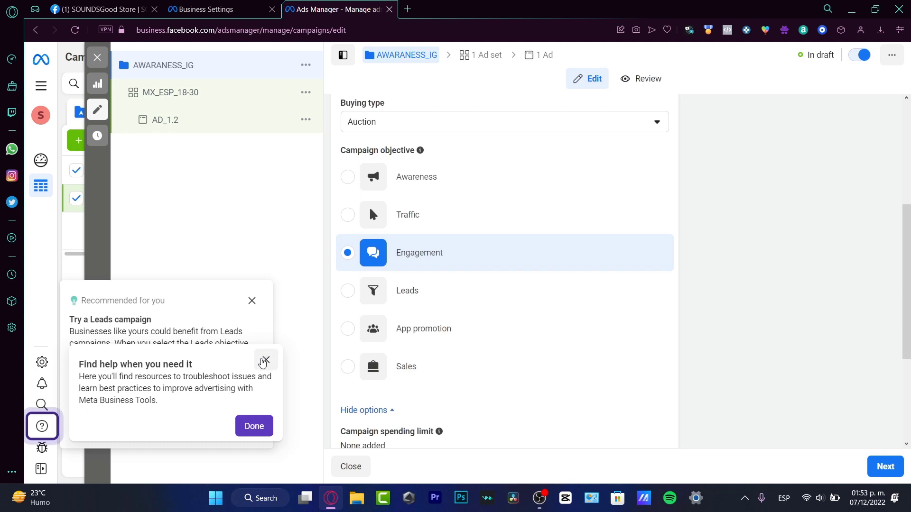
{"action": "left_click", "coordinate": [266, 359]}
{"action": "left_click", "coordinate": [252, 302]}
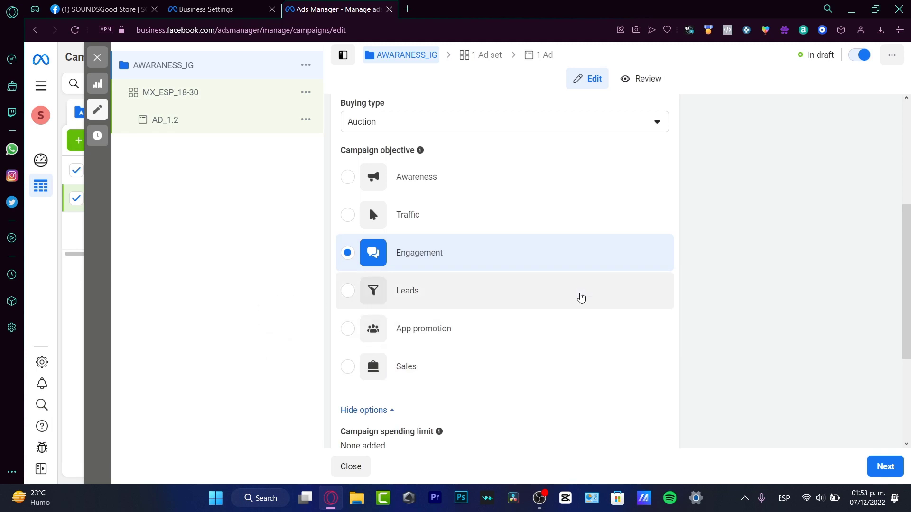
Turn on a campaign spending limit for AWARENESS_IG, first entering $50.00
{"action": "scroll", "coordinate": [581, 297], "scroll_direction": "down", "scroll_amount": 3}
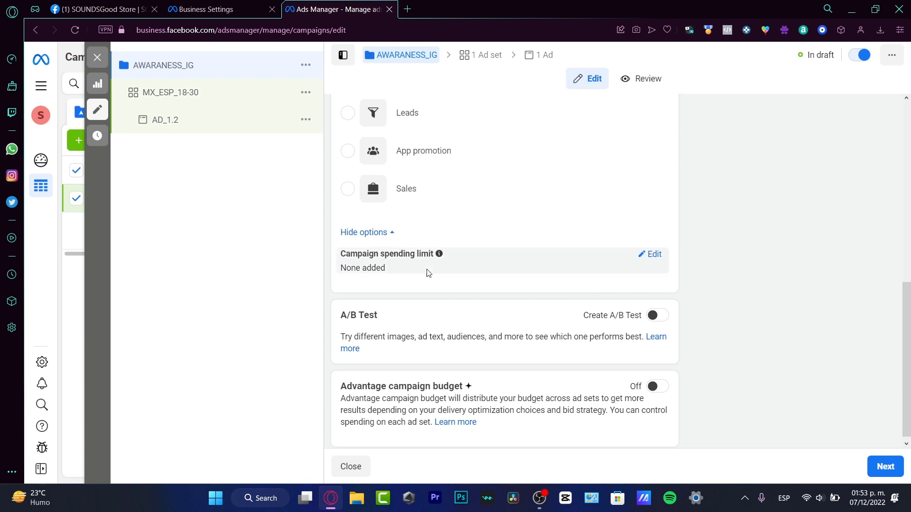
{"action": "left_click", "coordinate": [659, 264]}
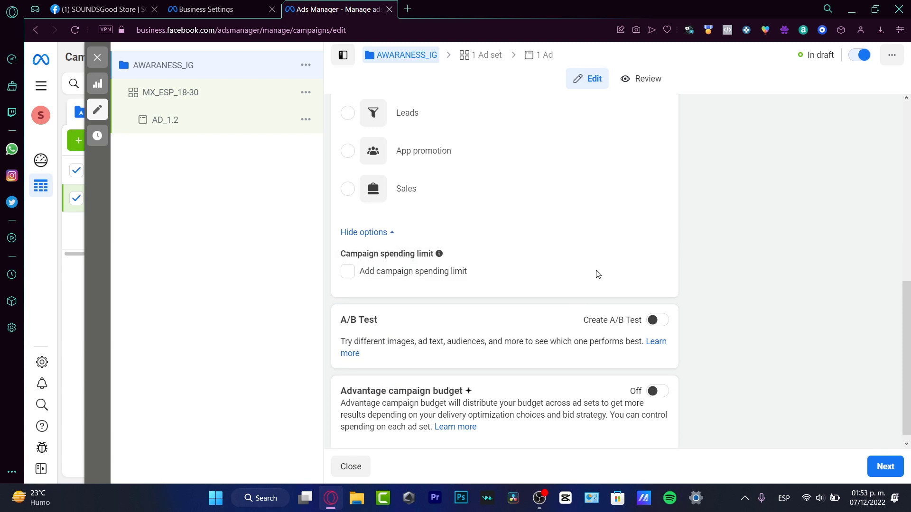
{"action": "left_click", "coordinate": [437, 280]}
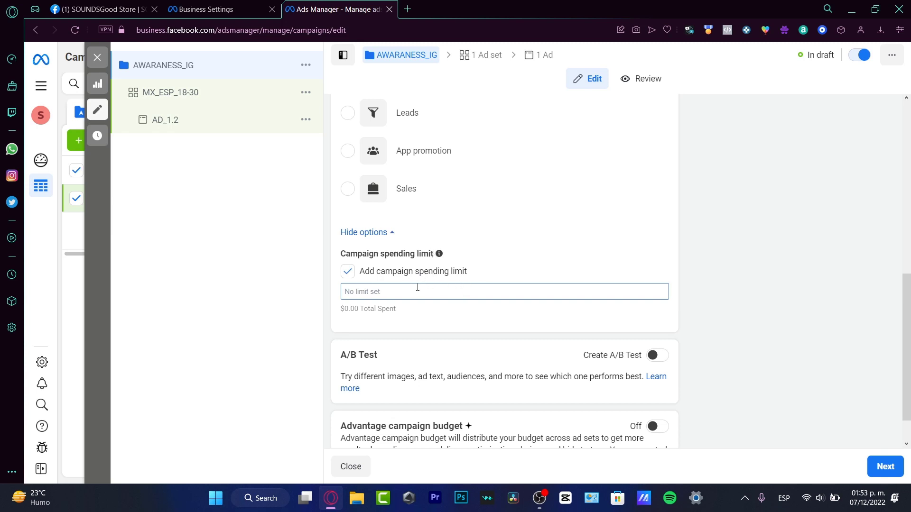
{"action": "type", "text": "50"}
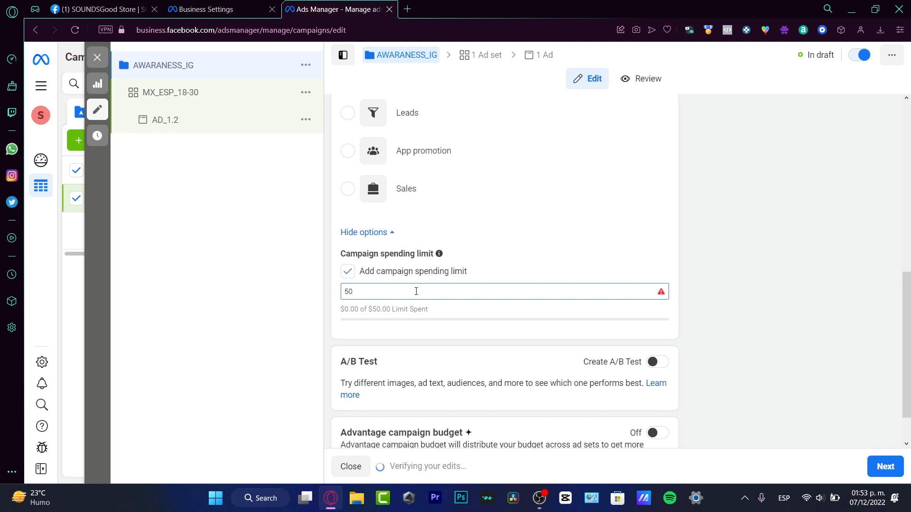
{"action": "left_click", "coordinate": [498, 329]}
Change the campaign spending limit to $100.00, then open the MX_ESP_18-30 ad set
{"action": "scroll", "coordinate": [530, 354], "scroll_direction": "down", "scroll_amount": 1}
{"action": "scroll", "coordinate": [530, 315], "scroll_direction": "up", "scroll_amount": 9}
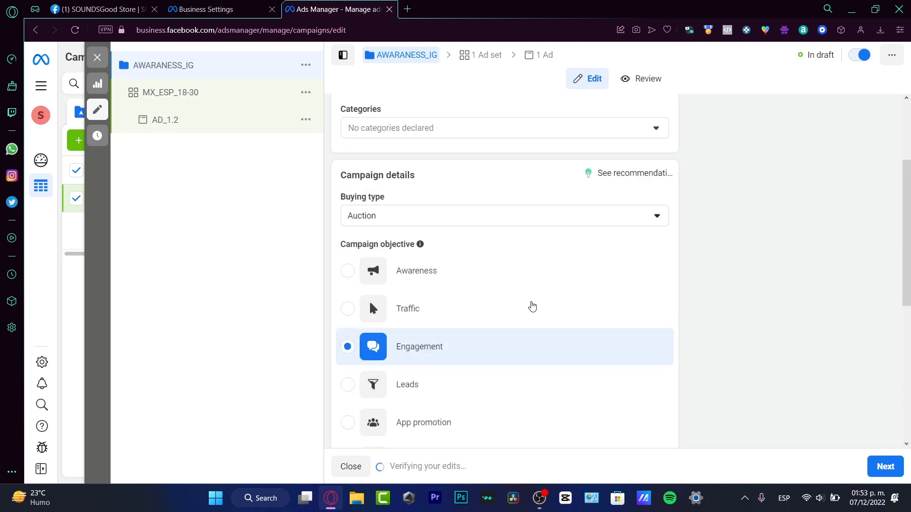
{"action": "scroll", "coordinate": [534, 308], "scroll_direction": "down", "scroll_amount": 9}
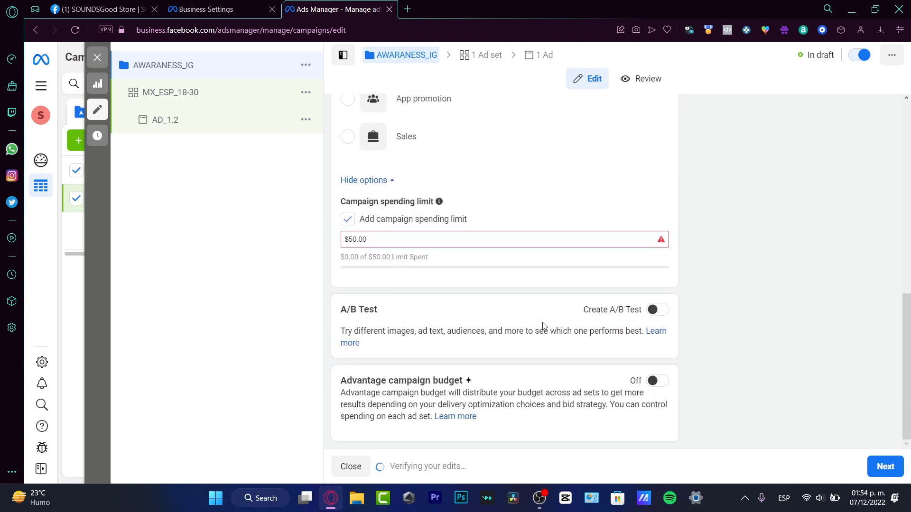
{"action": "double_click", "coordinate": [611, 240]}
{"action": "type", "text": "100"}
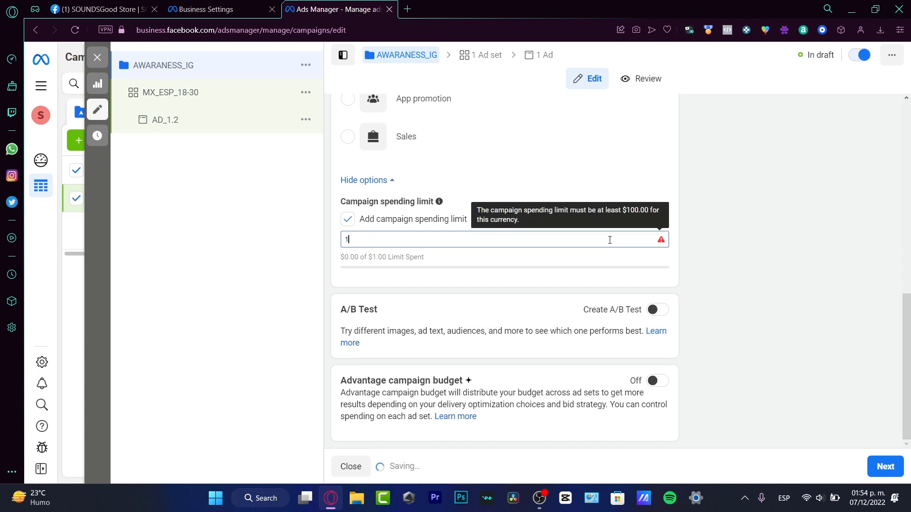
{"action": "left_click", "coordinate": [572, 307]}
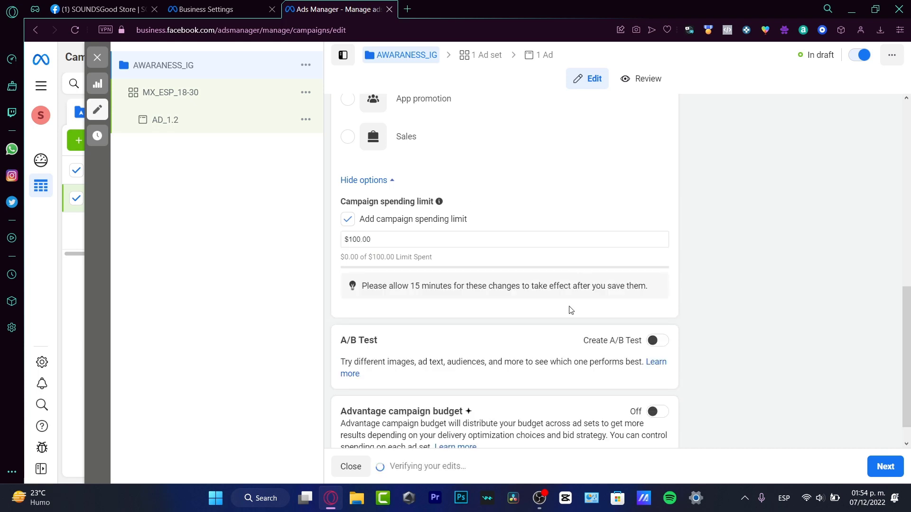
{"action": "scroll", "coordinate": [569, 305], "scroll_direction": "down", "scroll_amount": 1}
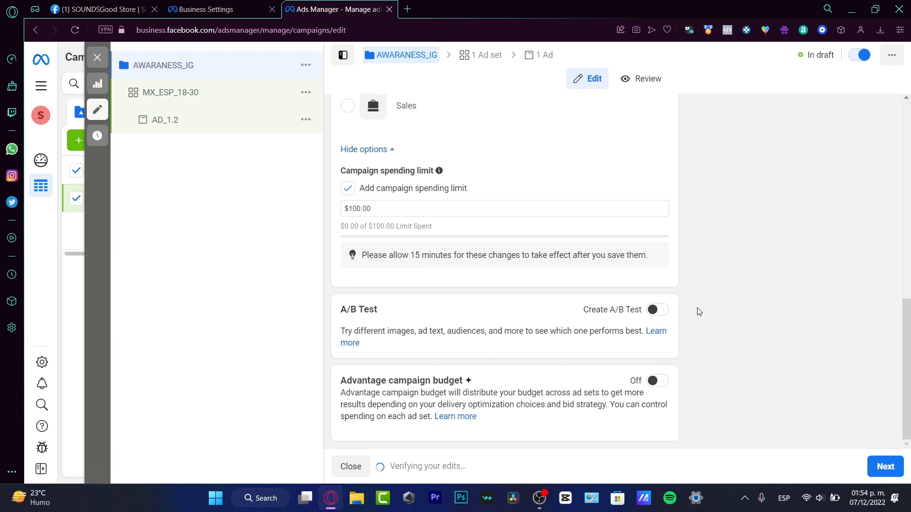
{"action": "left_click", "coordinate": [201, 94]}
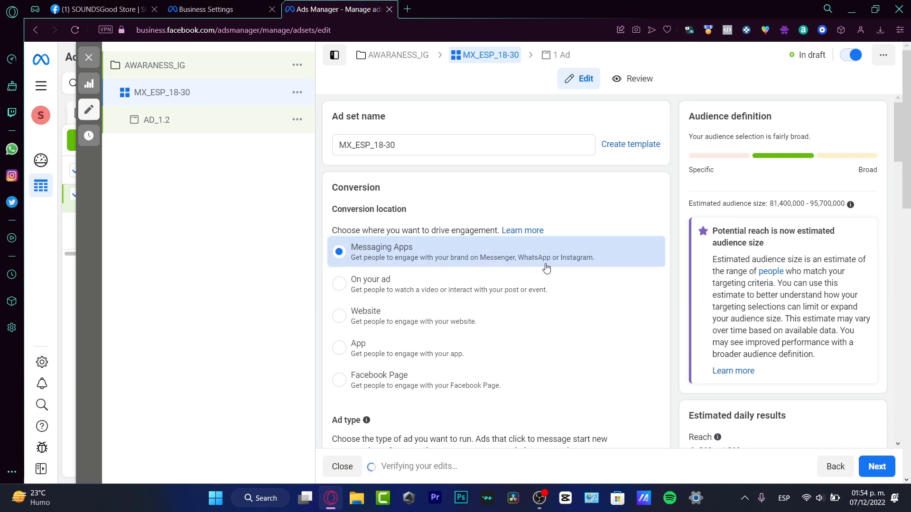
Keep Click to message as the ad type and set the conversion location to Website
{"action": "scroll", "coordinate": [601, 265], "scroll_direction": "down", "scroll_amount": 4}
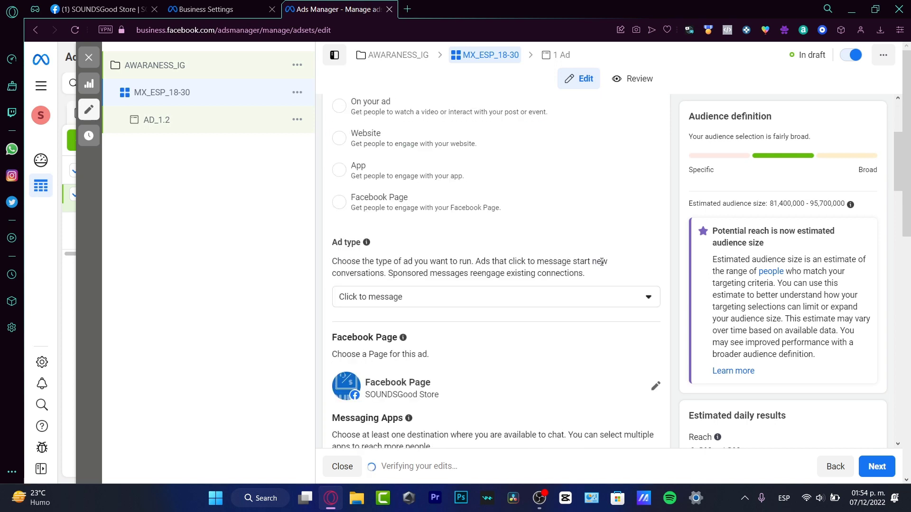
{"action": "left_click", "coordinate": [463, 294]}
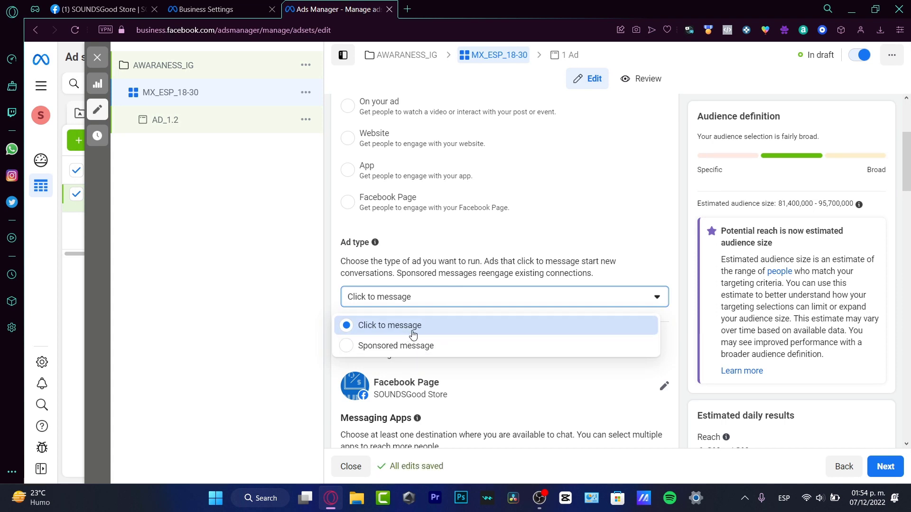
{"action": "left_click", "coordinate": [460, 297]}
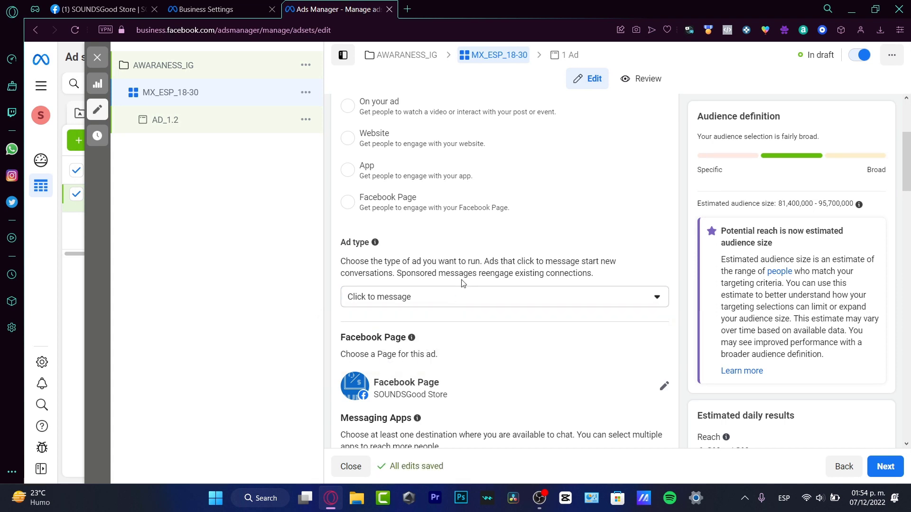
{"action": "scroll", "coordinate": [463, 284], "scroll_direction": "up", "scroll_amount": 4}
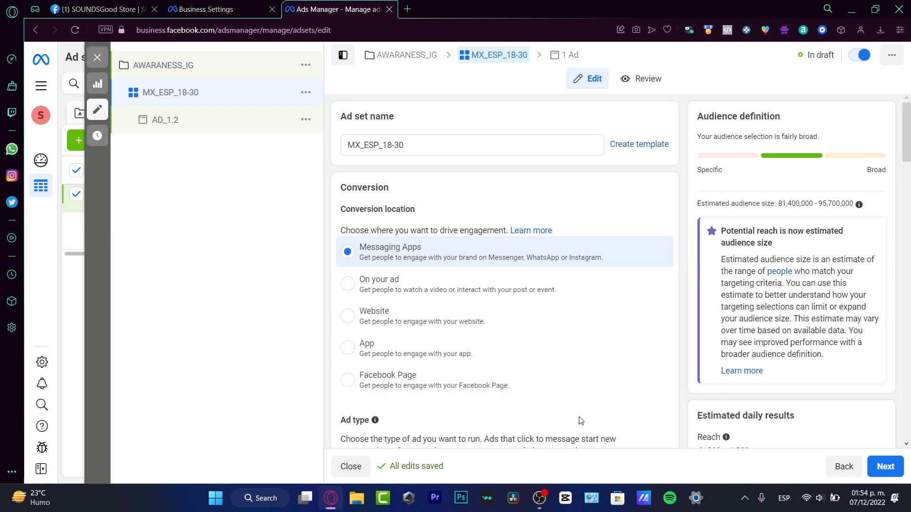
{"action": "left_click", "coordinate": [409, 327]}
{"action": "left_click", "coordinate": [415, 355]}
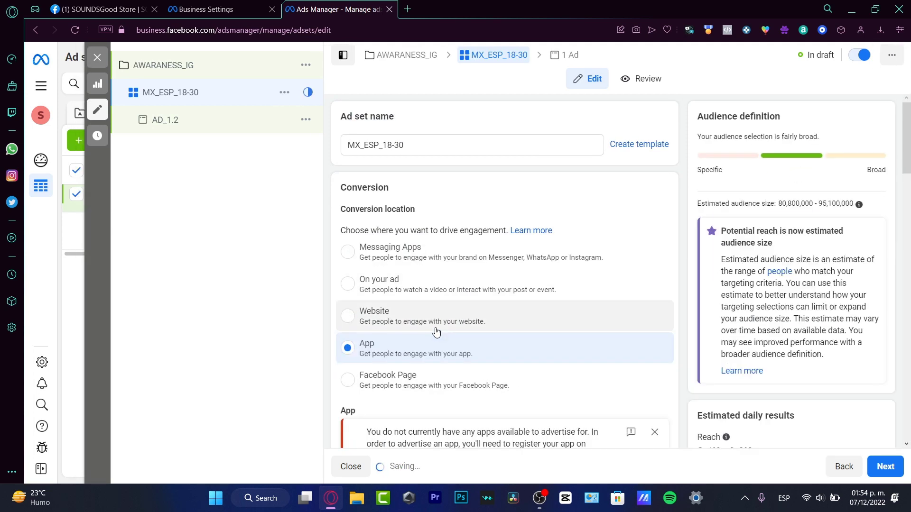
{"action": "left_click", "coordinate": [531, 317]}
{"action": "scroll", "coordinate": [538, 354], "scroll_direction": "down", "scroll_amount": 7}
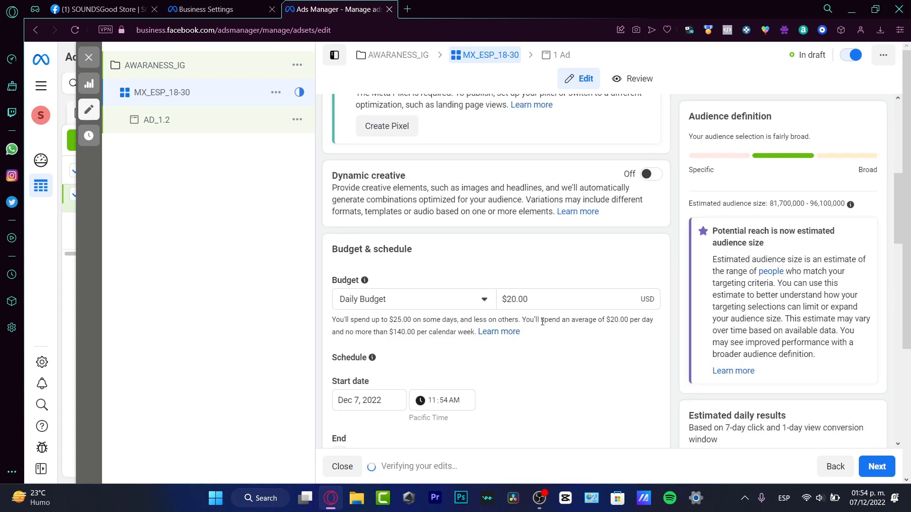
{"action": "scroll", "coordinate": [560, 297], "scroll_direction": "down", "scroll_amount": 4}
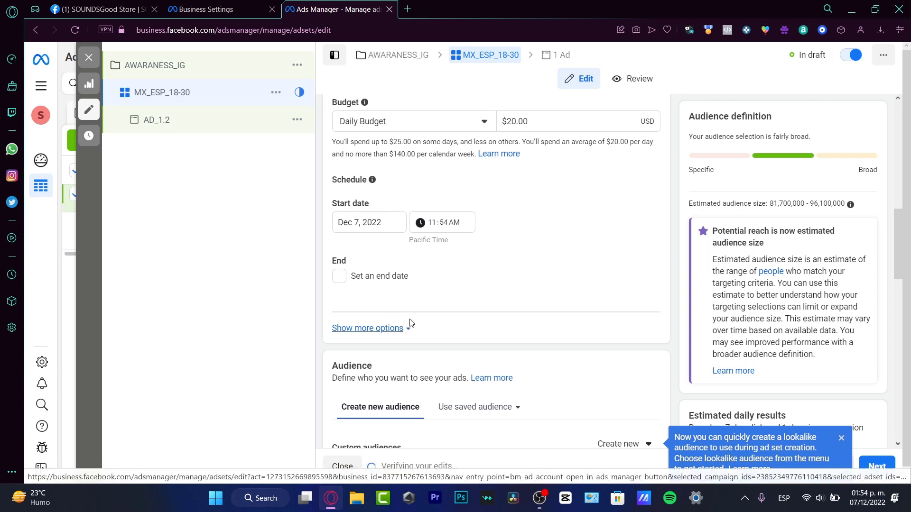
{"action": "scroll", "coordinate": [522, 320], "scroll_direction": "down", "scroll_amount": 4}
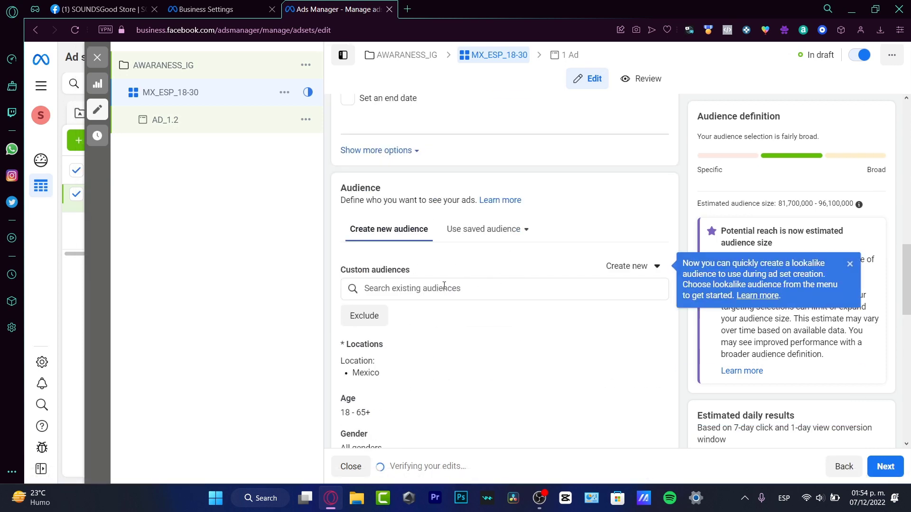
Review the audience section, checking custom audiences and the Mexico location entry
{"action": "left_click", "coordinate": [423, 288]}
{"action": "scroll", "coordinate": [465, 258], "scroll_direction": "down", "scroll_amount": 4}
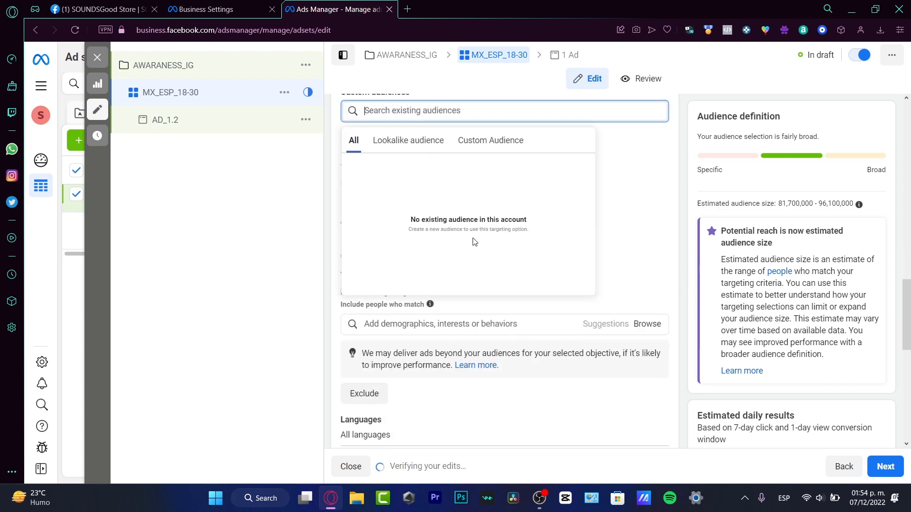
{"action": "scroll", "coordinate": [619, 238], "scroll_direction": "up", "scroll_amount": 2}
{"action": "scroll", "coordinate": [619, 238], "scroll_direction": "up", "scroll_amount": 2}
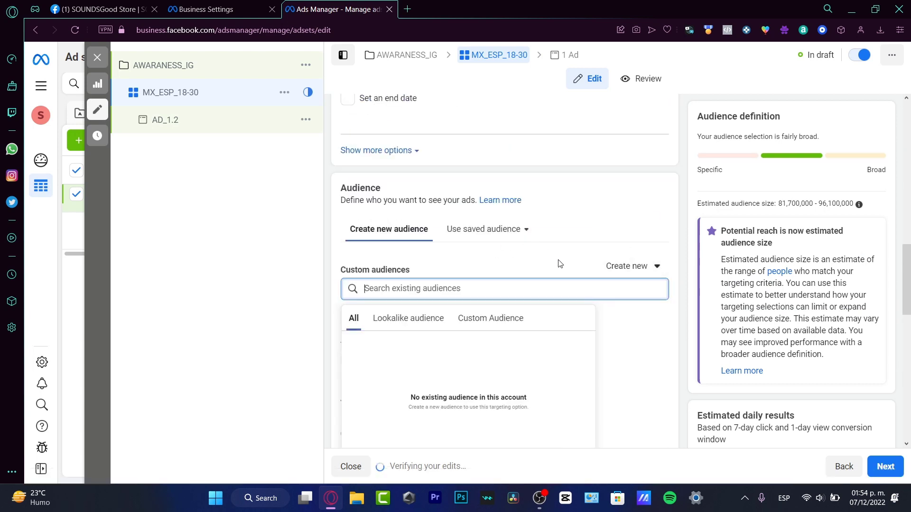
{"action": "scroll", "coordinate": [560, 266], "scroll_direction": "down", "scroll_amount": 4}
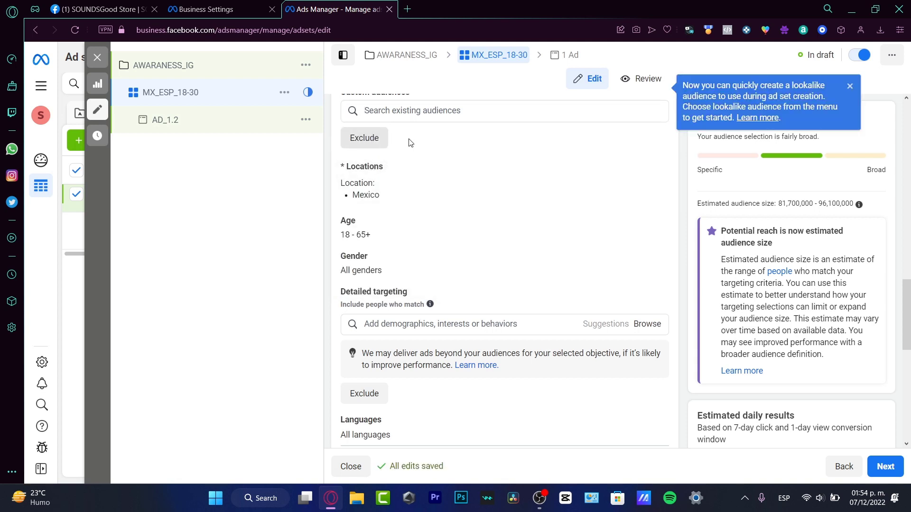
{"action": "left_click_drag", "start_coordinate": [379, 196], "coordinate": [340, 188]}
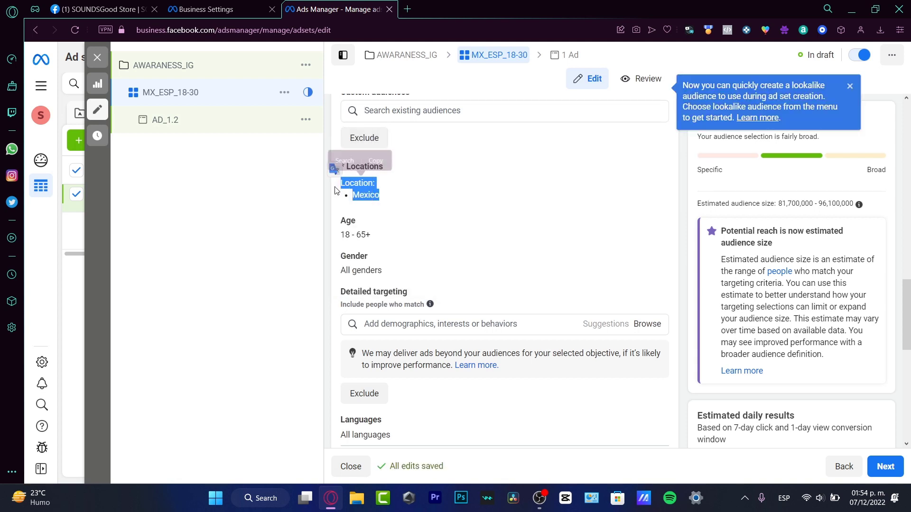
Set the audience age range to 18–30
{"action": "left_click", "coordinate": [654, 221]}
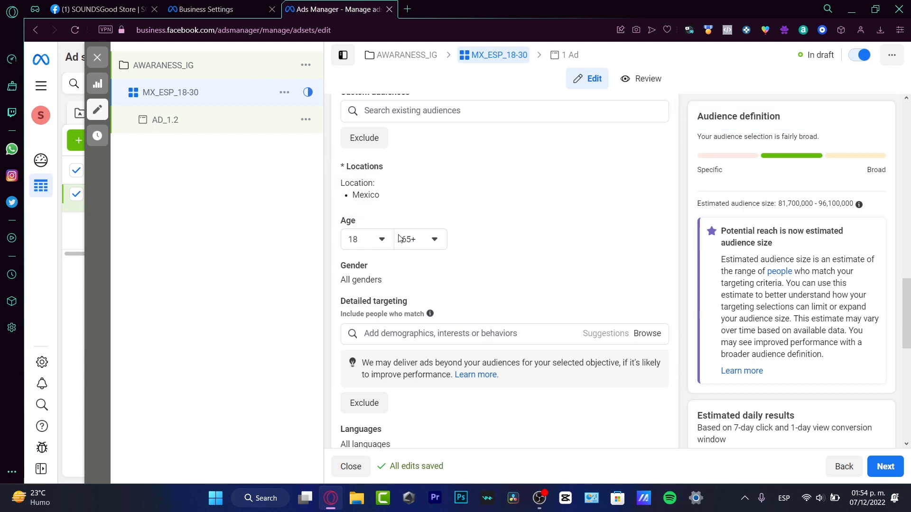
{"action": "left_click", "coordinate": [365, 241]}
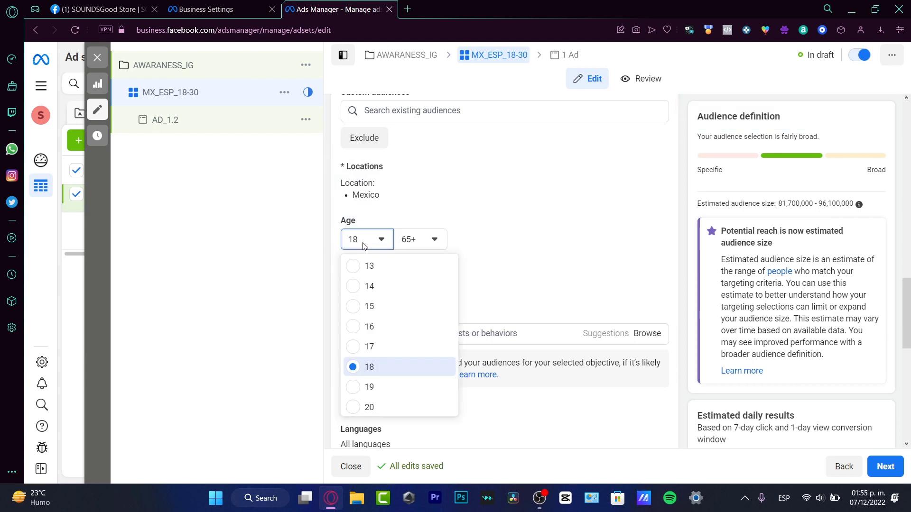
{"action": "left_click", "coordinate": [420, 239]}
{"action": "scroll", "coordinate": [430, 291], "scroll_direction": "up", "scroll_amount": 15}
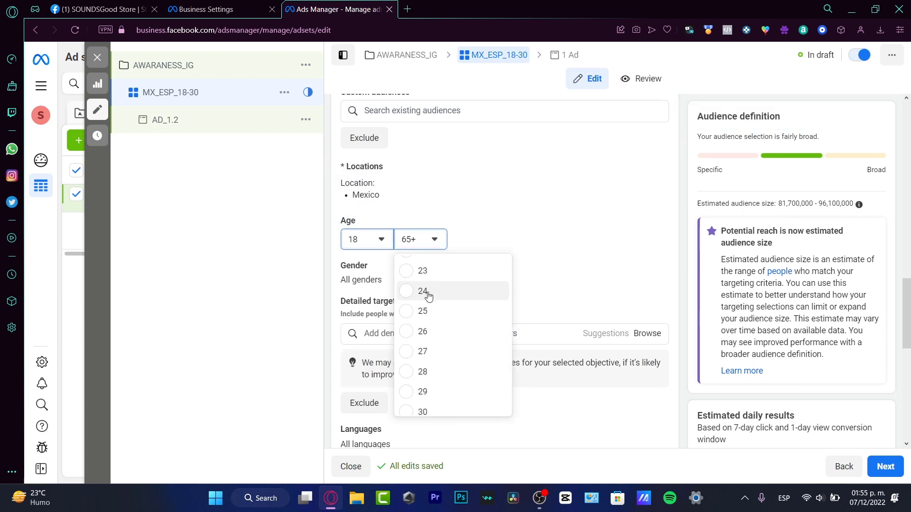
{"action": "left_click", "coordinate": [439, 411]}
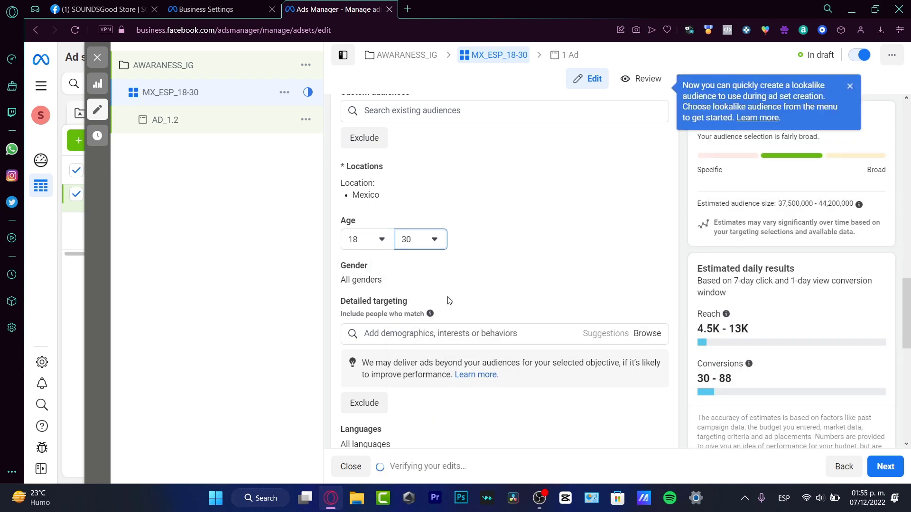
Restrict the ad set's audience languages to Spanish (All), searching with 'SP'
{"action": "scroll", "coordinate": [460, 333], "scroll_direction": "down", "scroll_amount": 4}
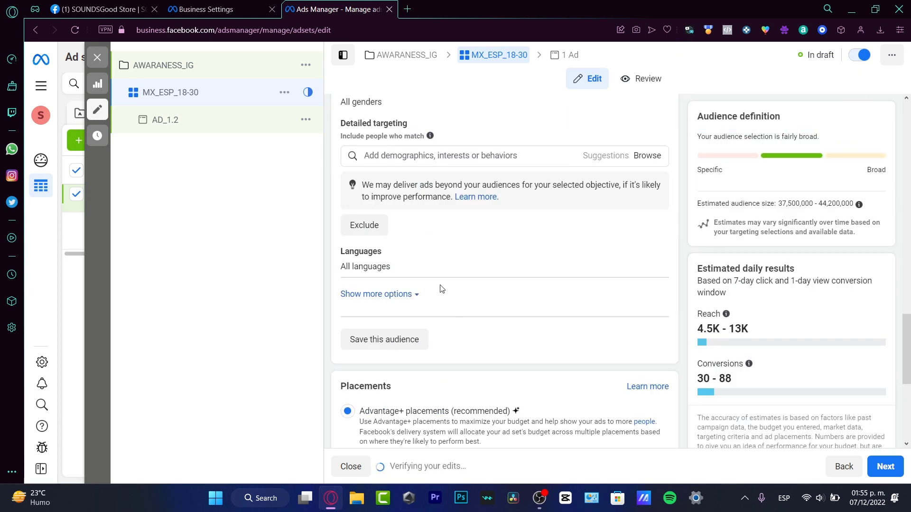
{"action": "left_click", "coordinate": [400, 292]}
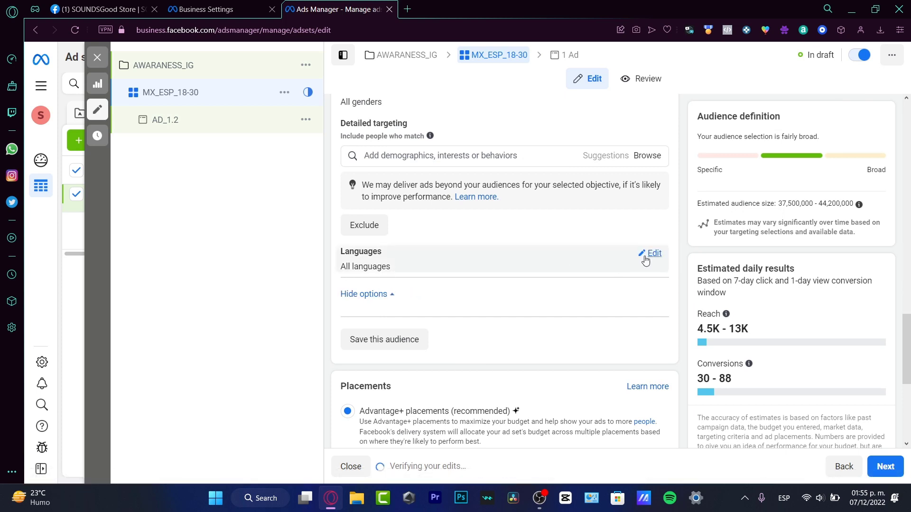
{"action": "left_click", "coordinate": [642, 254]}
{"action": "left_click", "coordinate": [561, 267]}
{"action": "type", "text": "SP"}
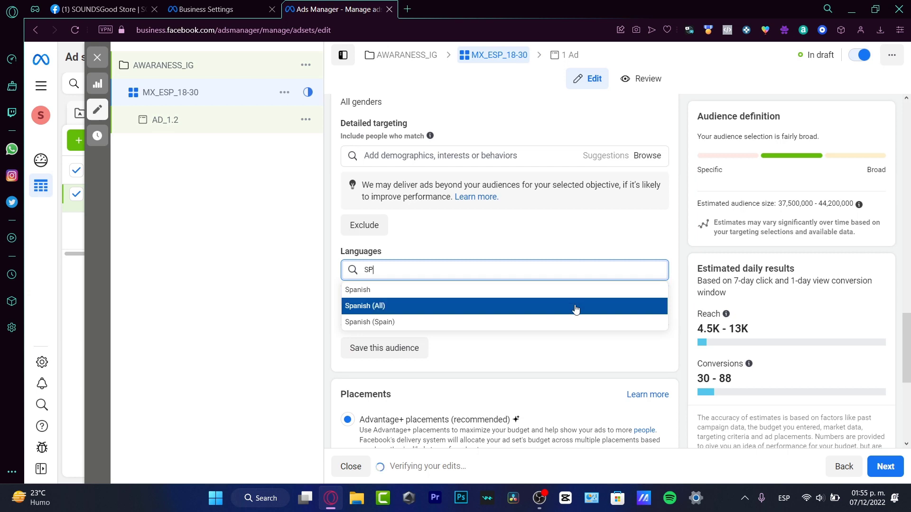
{"action": "left_click", "coordinate": [575, 307]}
{"action": "scroll", "coordinate": [508, 353], "scroll_direction": "down", "scroll_amount": 3}
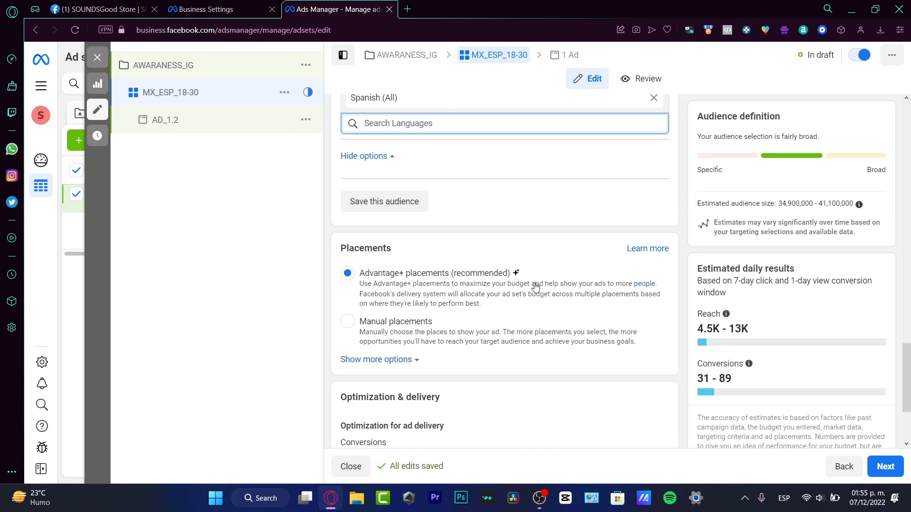
{"action": "scroll", "coordinate": [535, 285], "scroll_direction": "down", "scroll_amount": 3}
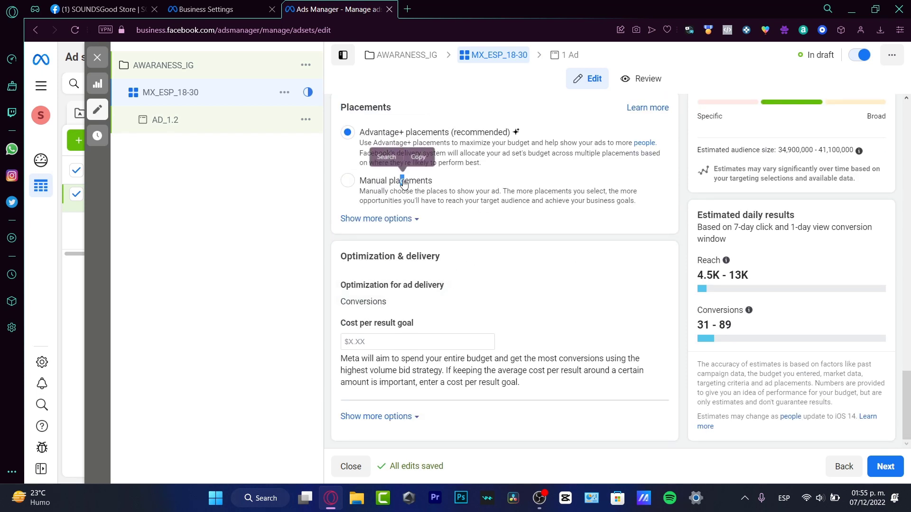
Use Manual placements, excluding Facebook, Audience Network and Messenger platforms
{"action": "left_click", "coordinate": [374, 182]}
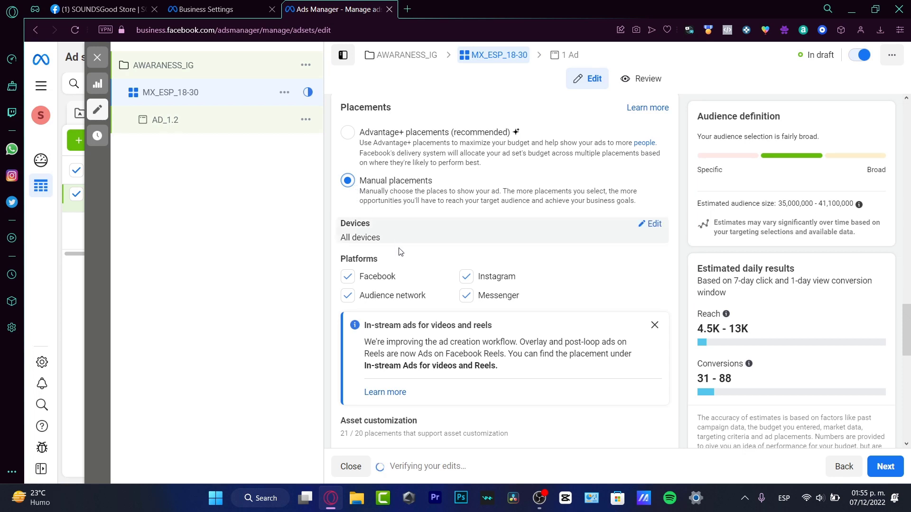
{"action": "left_click", "coordinate": [386, 281]}
{"action": "left_click", "coordinate": [405, 301]}
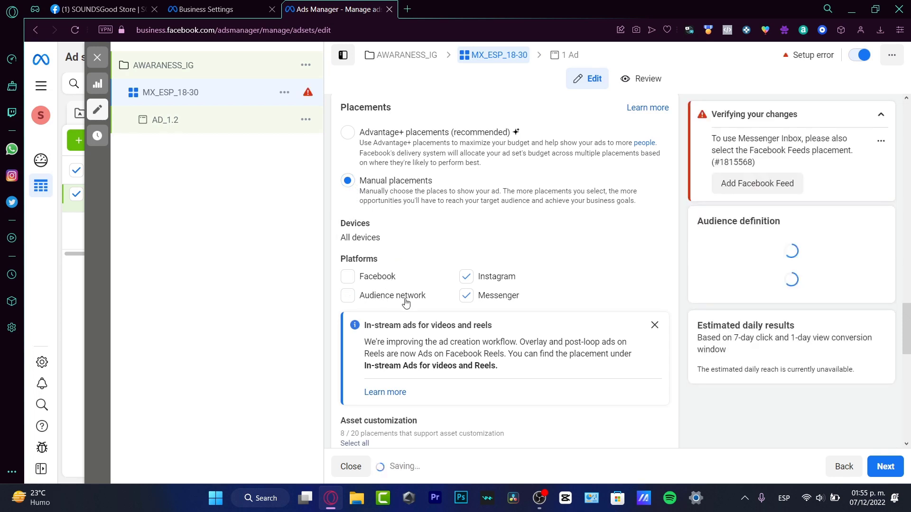
{"action": "left_click", "coordinate": [477, 296]}
Include all Feeds placements, expand extra placement options, and open ad AD_1.2
{"action": "scroll", "coordinate": [564, 302], "scroll_direction": "down", "scroll_amount": 7}
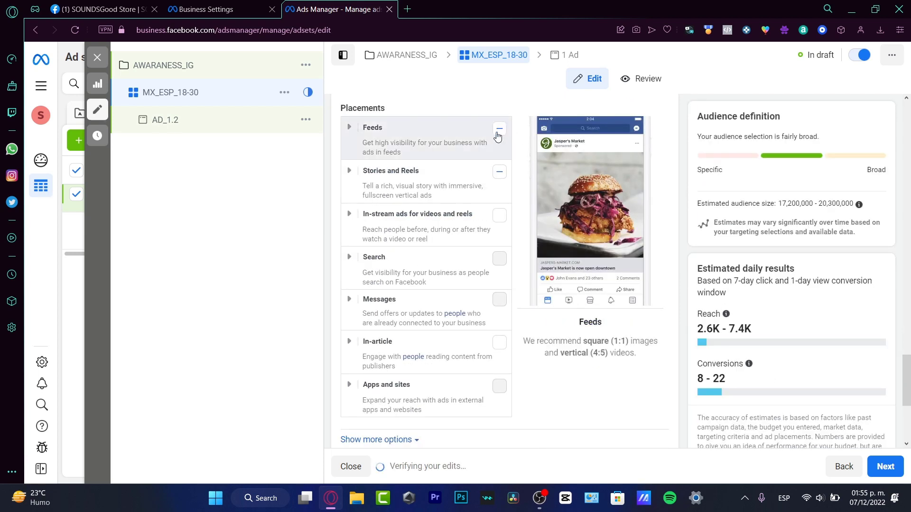
{"action": "left_click", "coordinate": [498, 132]}
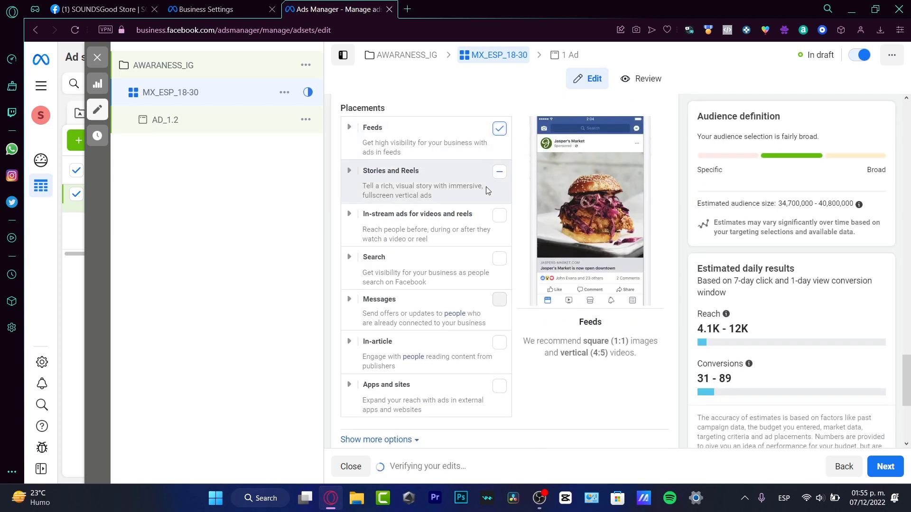
{"action": "scroll", "coordinate": [427, 285], "scroll_direction": "down", "scroll_amount": 5}
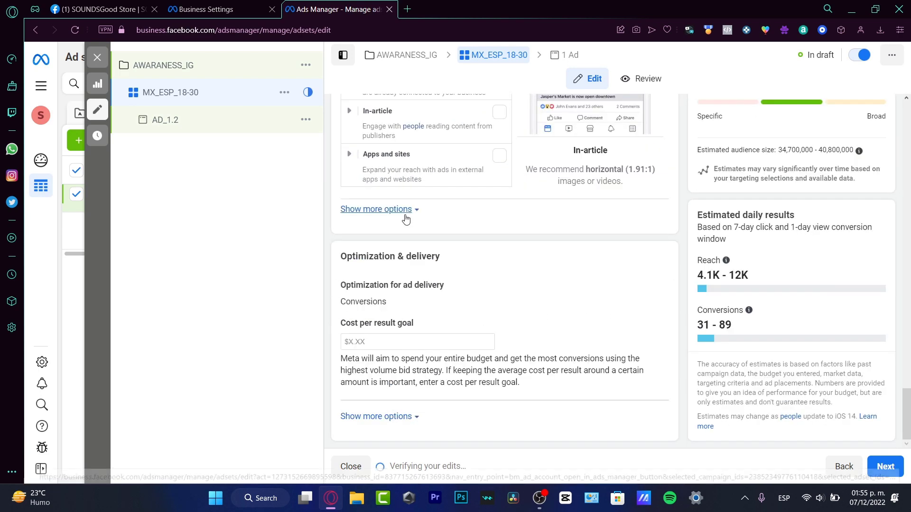
{"action": "left_click", "coordinate": [365, 209]}
{"action": "scroll", "coordinate": [529, 241], "scroll_direction": "down", "scroll_amount": 4}
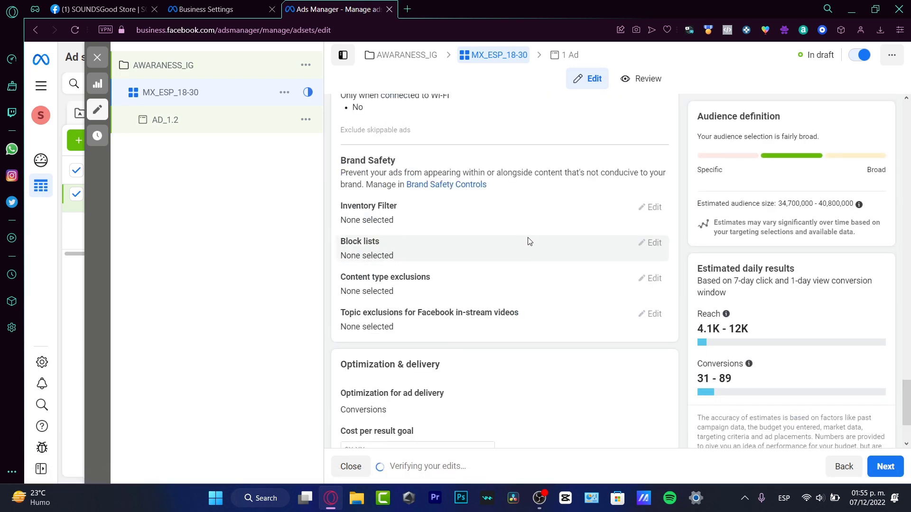
{"action": "scroll", "coordinate": [530, 241], "scroll_direction": "down", "scroll_amount": 2}
{"action": "left_click", "coordinate": [210, 131]}
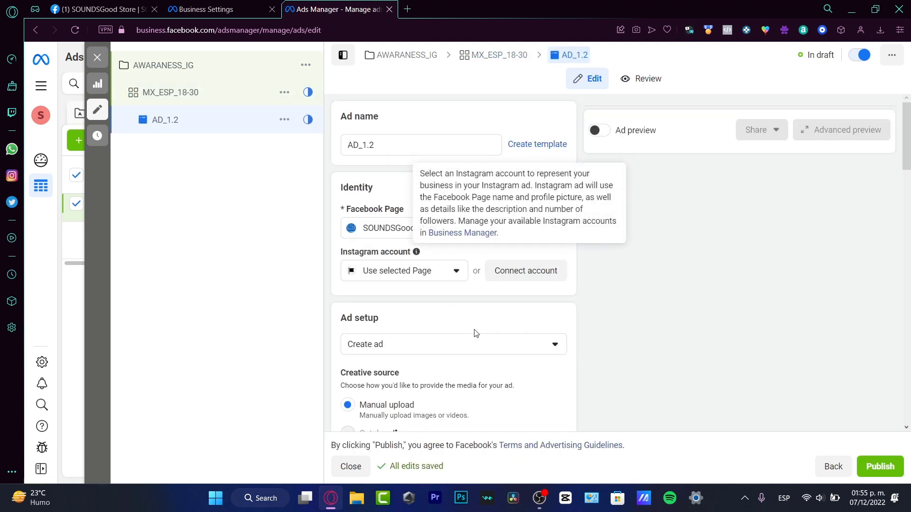
Scroll through the AD_1.2 form and focus the Primary text field
{"action": "scroll", "coordinate": [476, 332], "scroll_direction": "down", "scroll_amount": 4}
{"action": "scroll", "coordinate": [458, 243], "scroll_direction": "down", "scroll_amount": 7}
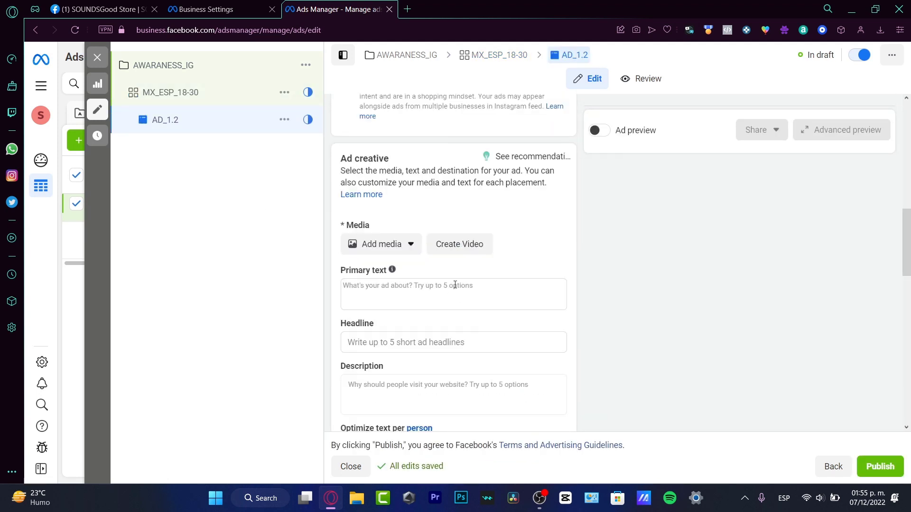
{"action": "mouse_move", "coordinate": [395, 264]}
{"action": "left_click", "coordinate": [416, 298]}
Review the rest of the ad form and publish the draft
{"action": "scroll", "coordinate": [468, 300], "scroll_direction": "down", "scroll_amount": 7}
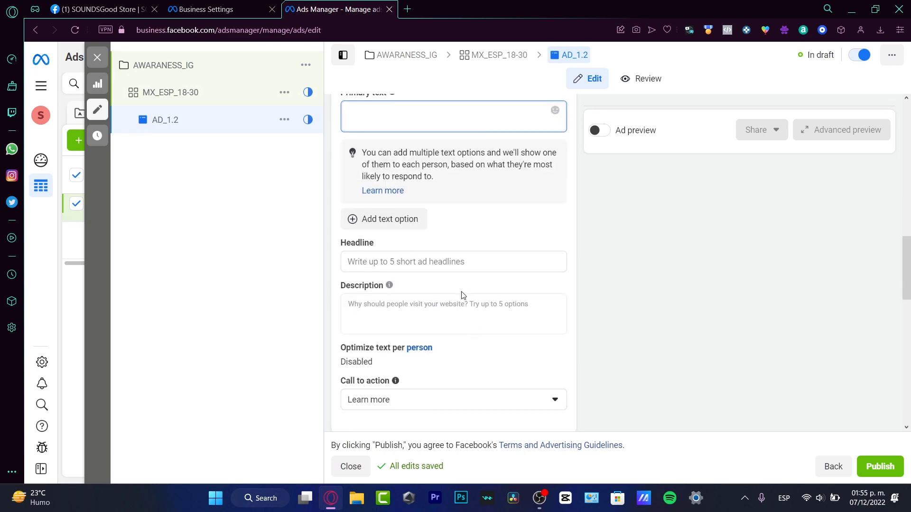
{"action": "scroll", "coordinate": [464, 240], "scroll_direction": "down", "scroll_amount": 4}
{"action": "scroll", "coordinate": [463, 238], "scroll_direction": "up", "scroll_amount": 4}
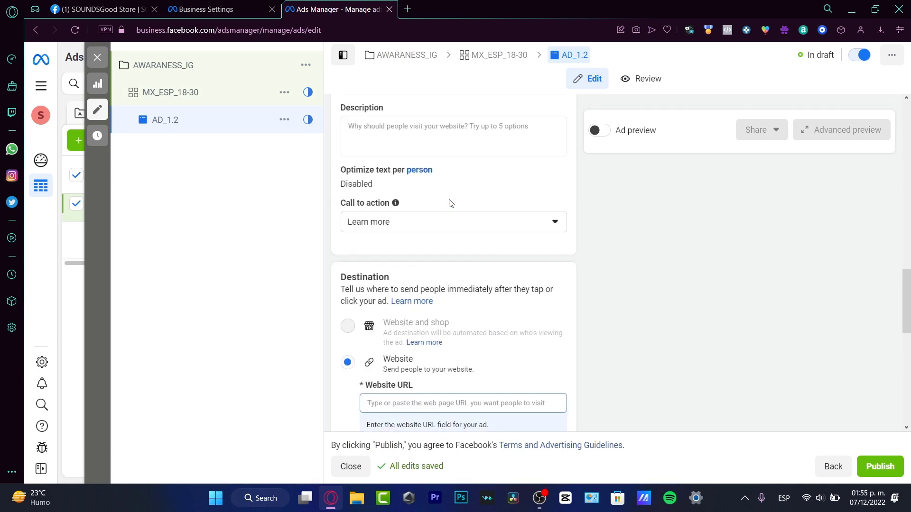
{"action": "scroll", "coordinate": [450, 201], "scroll_direction": "up", "scroll_amount": 4}
{"action": "scroll", "coordinate": [378, 262], "scroll_direction": "down", "scroll_amount": 7}
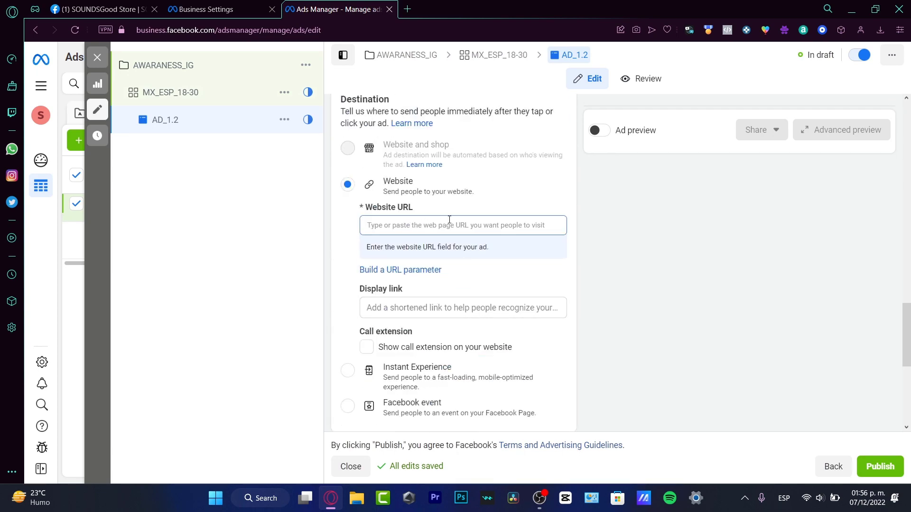
{"action": "scroll", "coordinate": [502, 238], "scroll_direction": "down", "scroll_amount": 5}
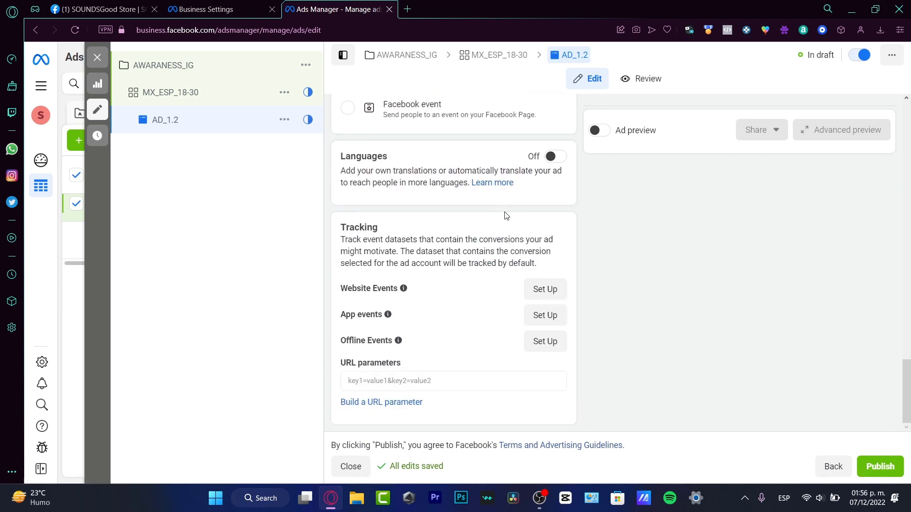
{"action": "left_click", "coordinate": [872, 463]}
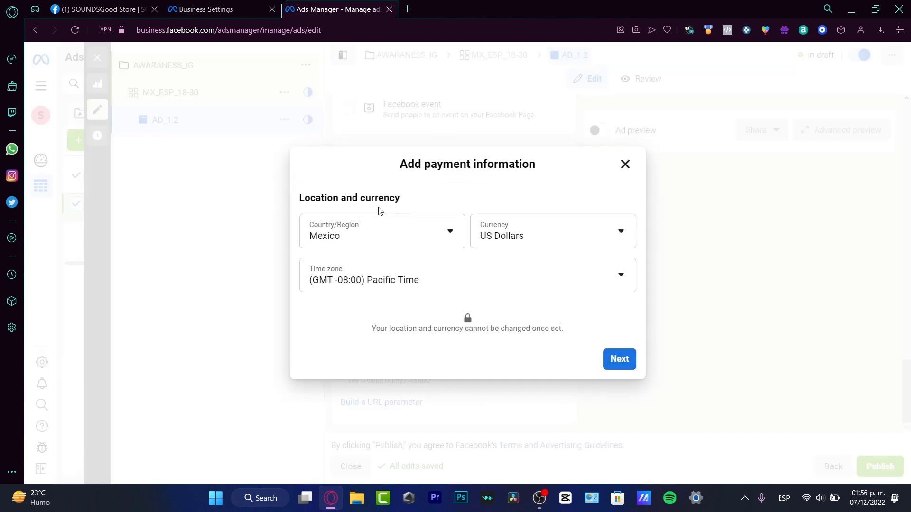
Dismiss the payment information request twice and close the publish prompt, leaving AD_1.2 as a draft
{"action": "left_click", "coordinate": [627, 165]}
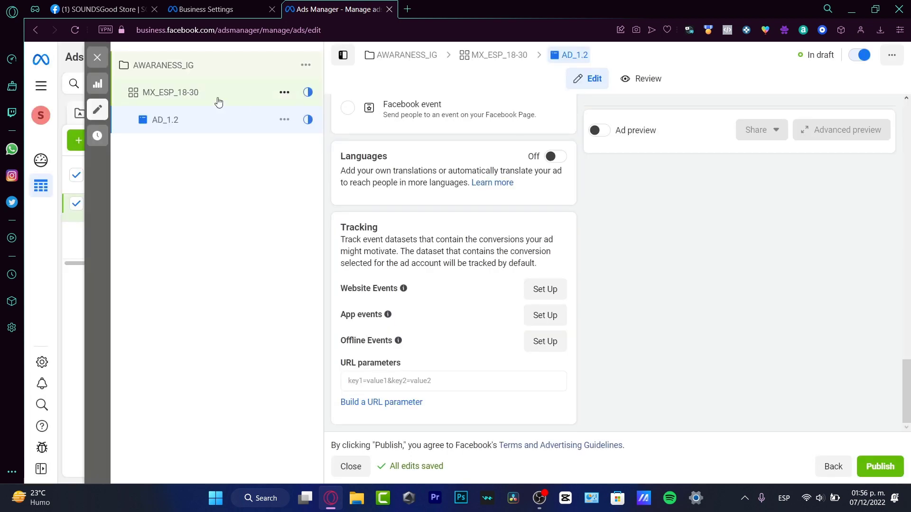
{"action": "left_click", "coordinate": [106, 61]}
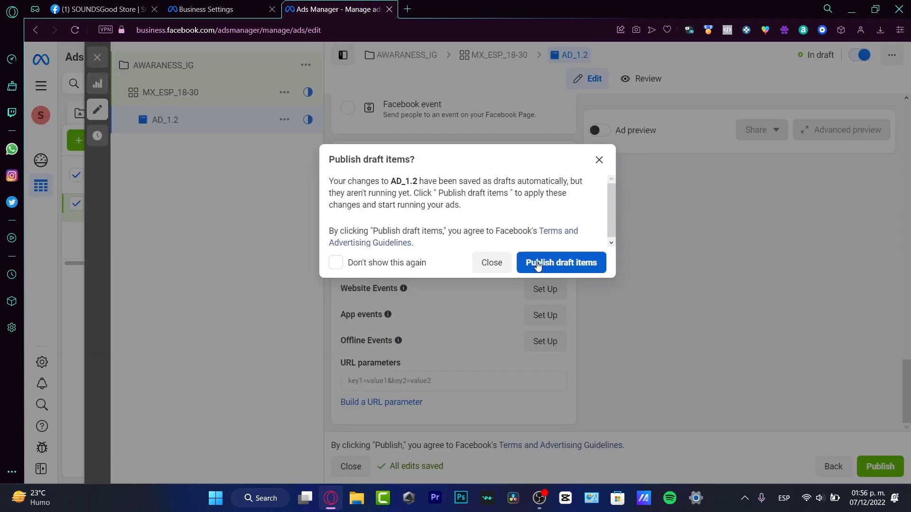
{"action": "left_click", "coordinate": [562, 265]}
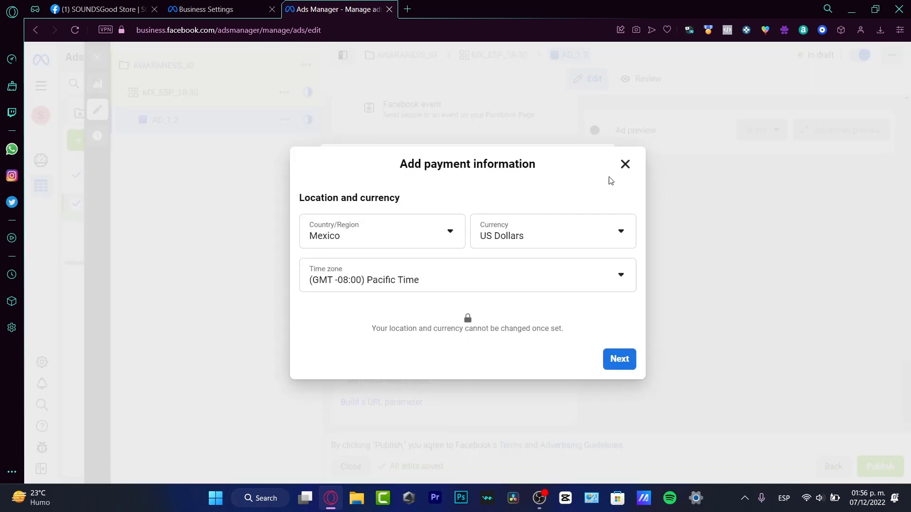
{"action": "left_click", "coordinate": [625, 164]}
{"action": "left_click", "coordinate": [492, 263]}
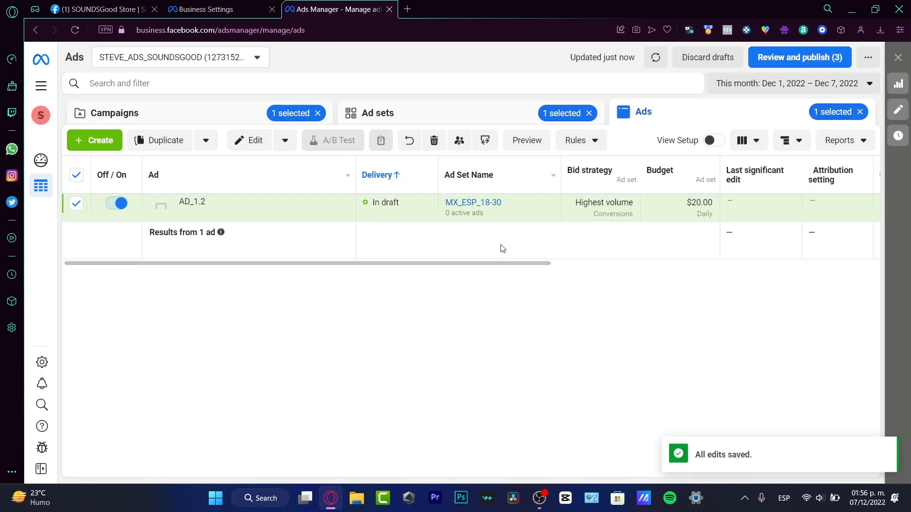